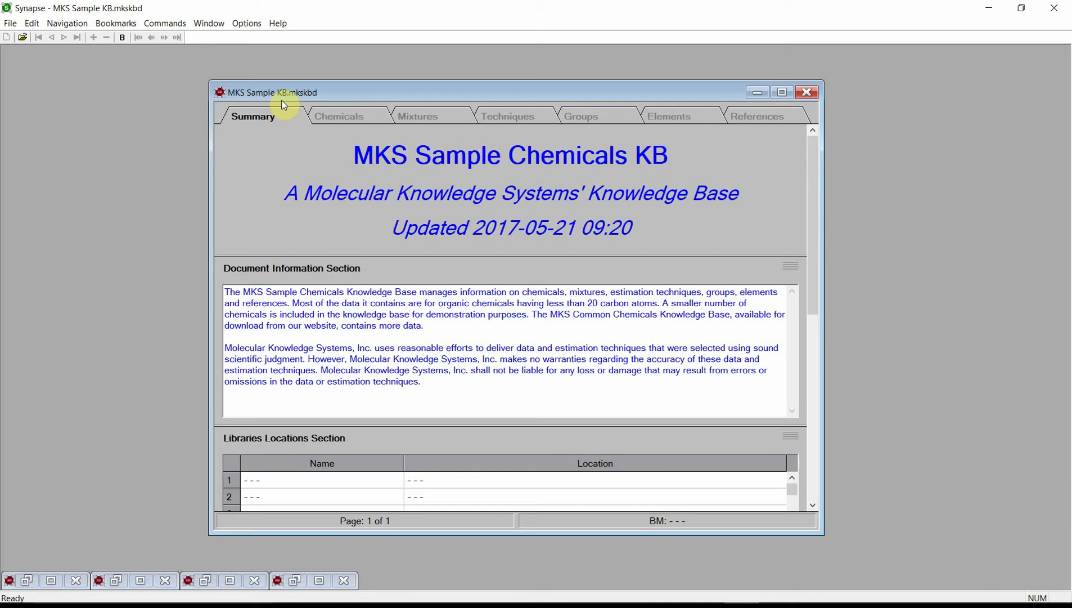
# Step: Open the 1-Butanol record among the chemicals, finding it with the substring "butanol"
pyautogui.click(330, 117)
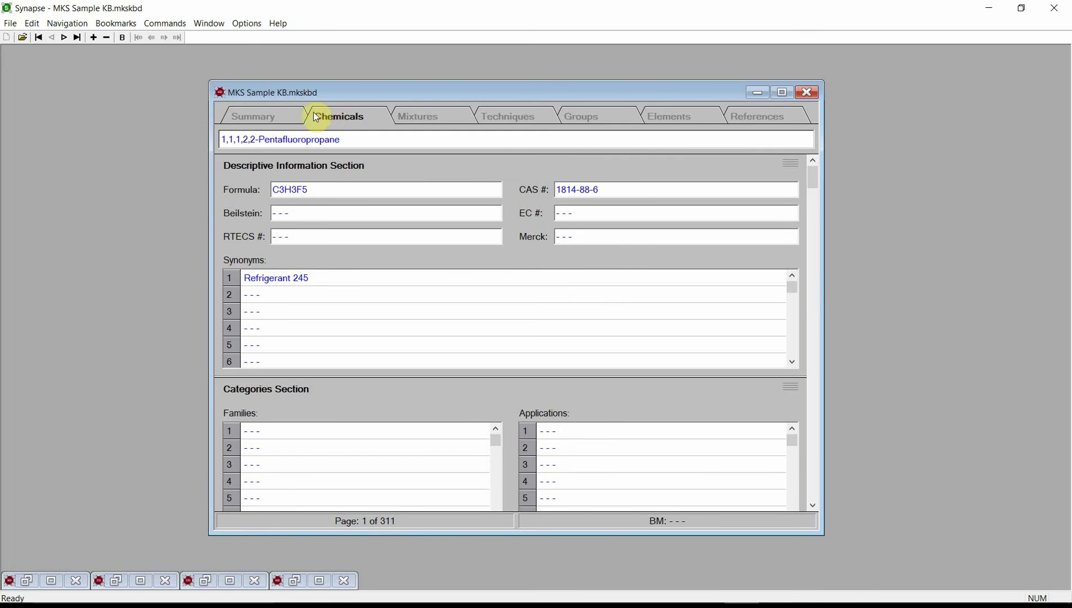
pyautogui.click(78, 25)
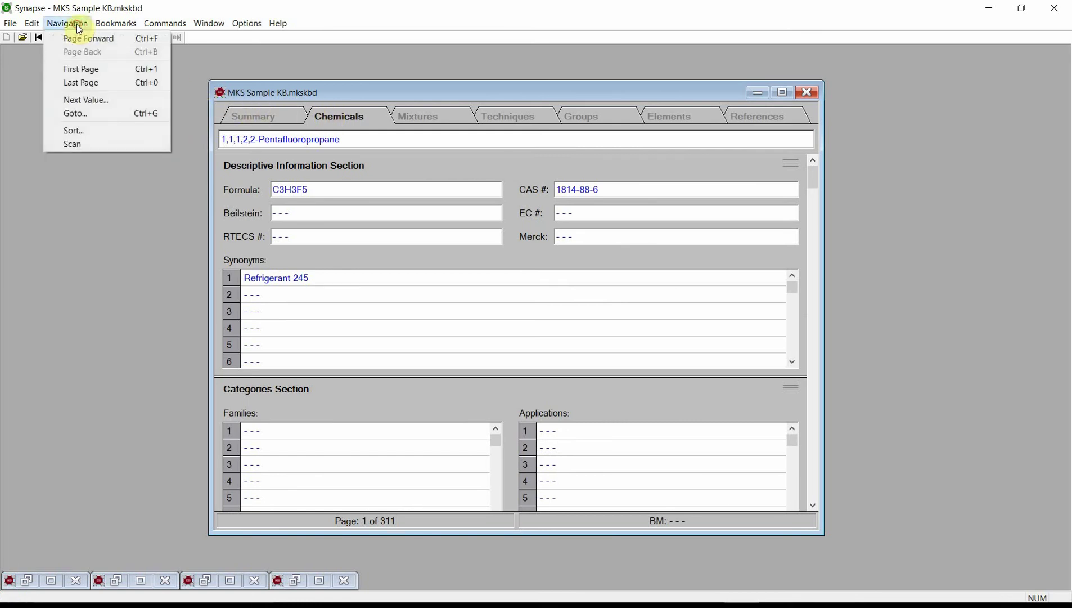
pyautogui.click(96, 114)
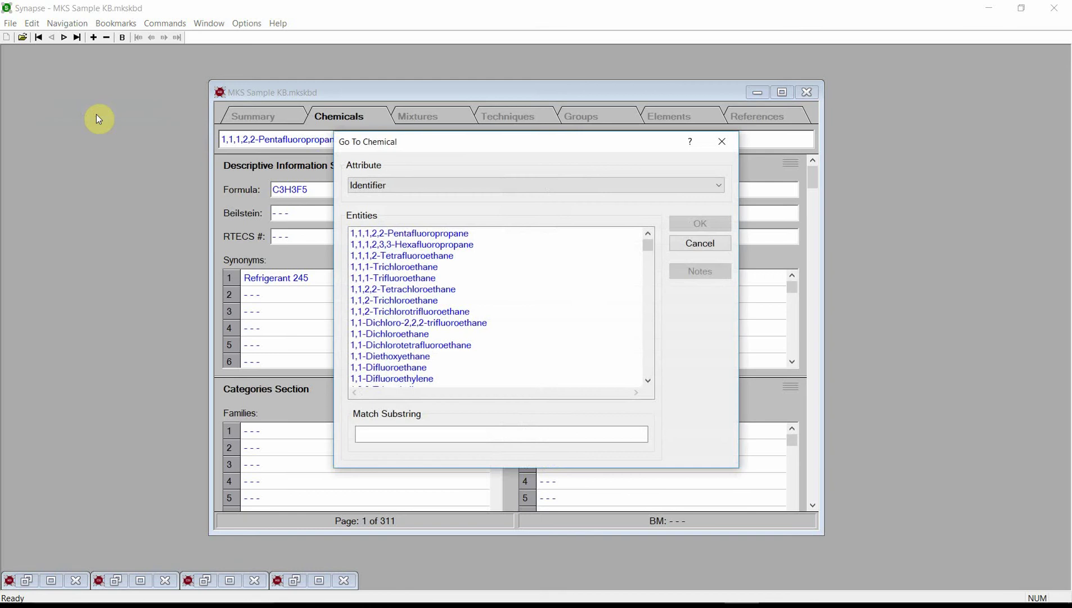
pyautogui.click(386, 437)
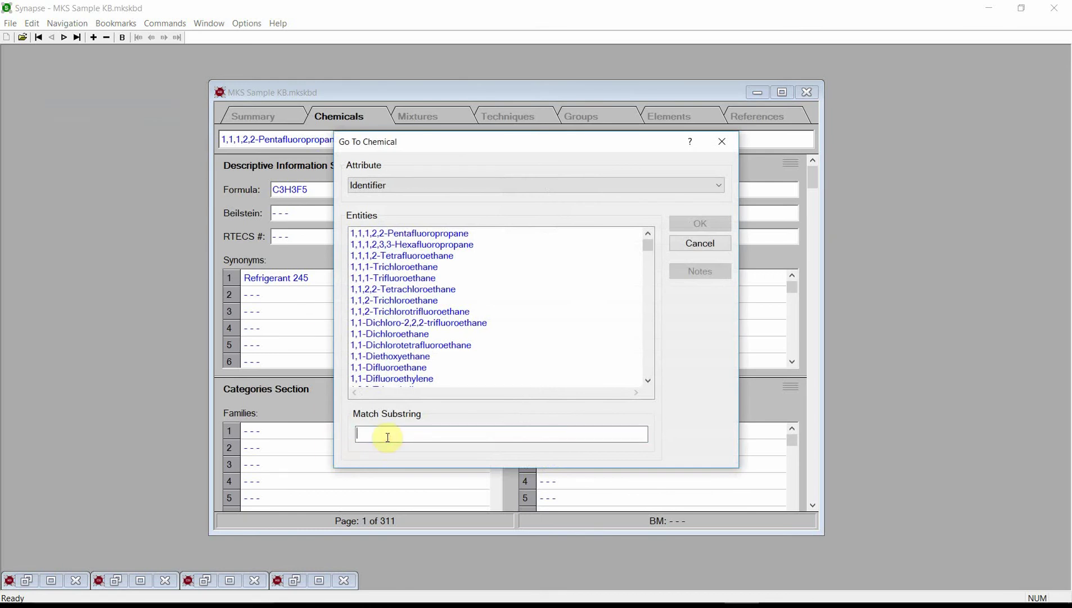
pyautogui.write('butanol')
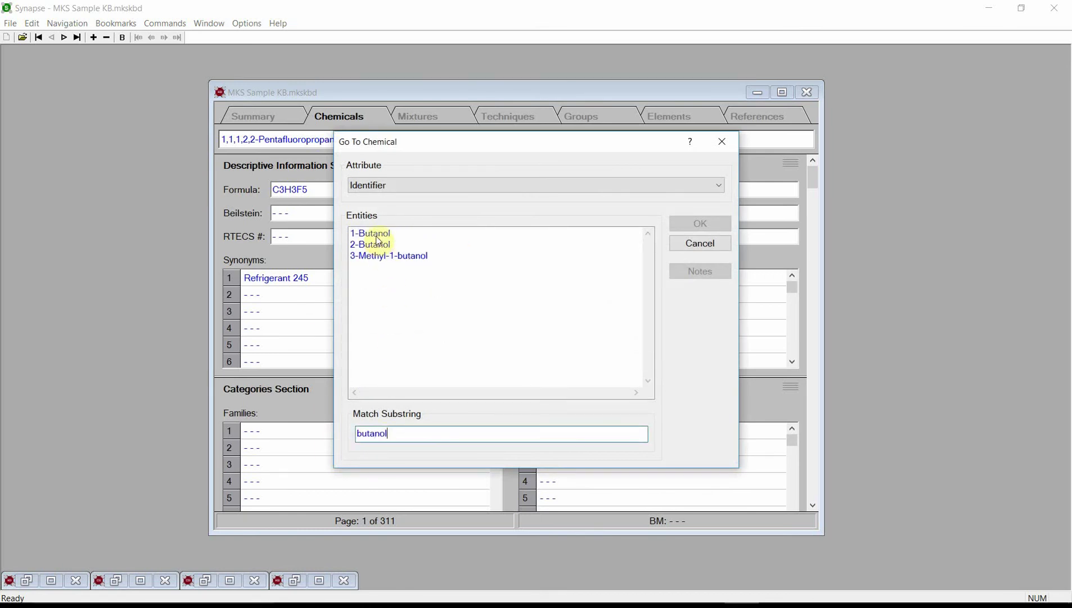
pyautogui.click(461, 237)
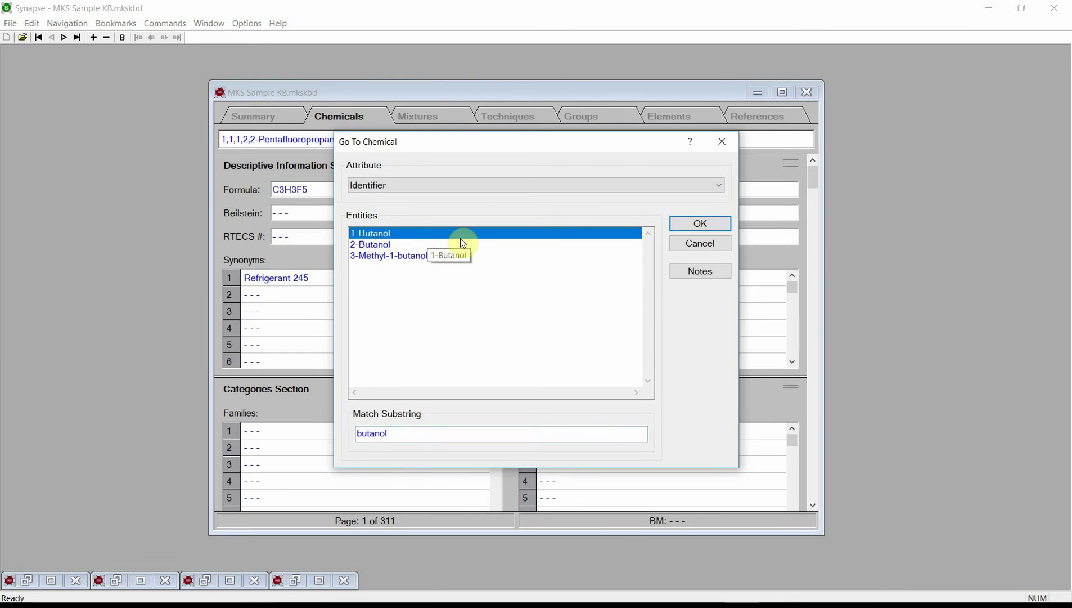
pyautogui.click(718, 223)
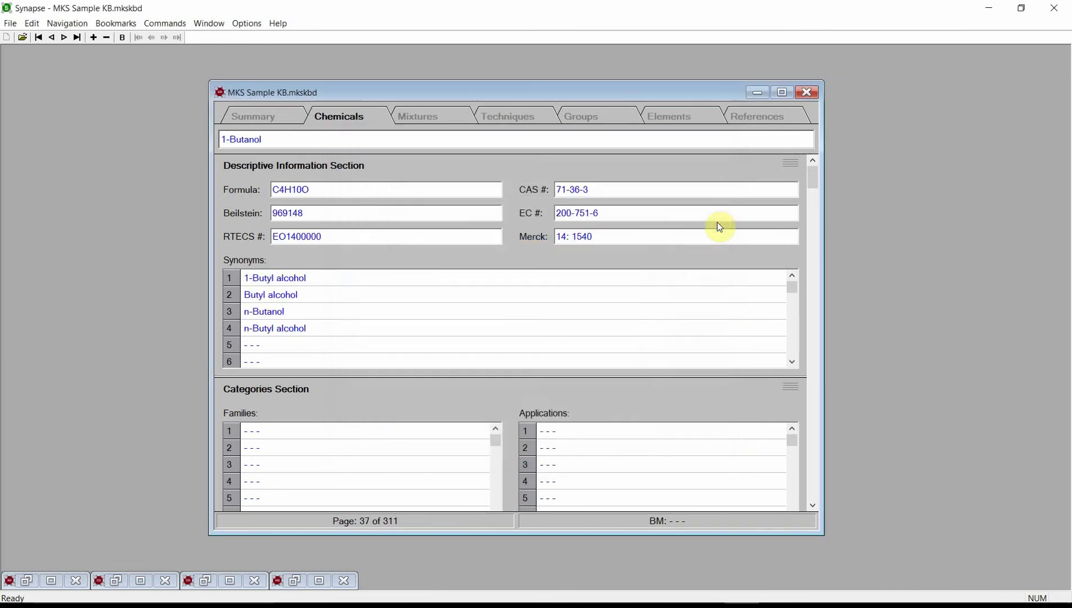
# Step: Compute all property estimates for 1-Butanol and save them to its record
pyautogui.click(813, 391)
pyautogui.click(813, 390)
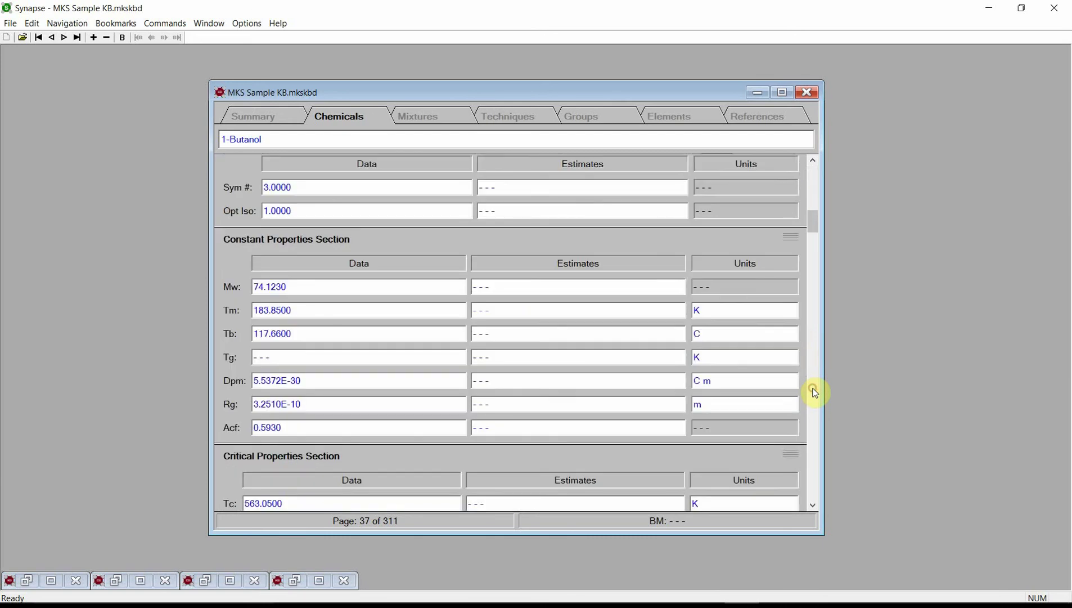
pyautogui.click(813, 391)
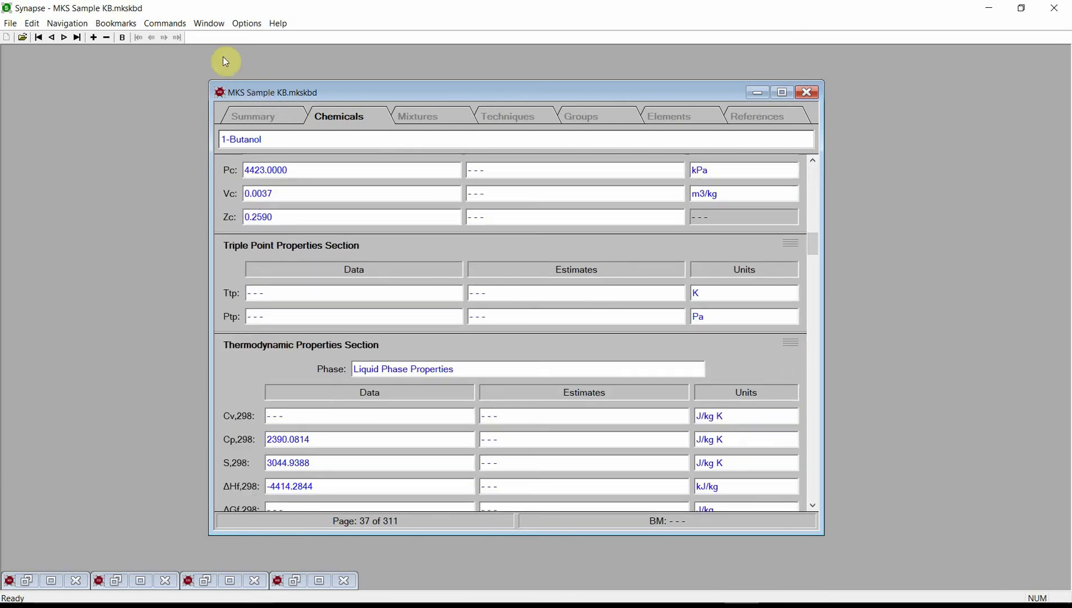
pyautogui.click(182, 27)
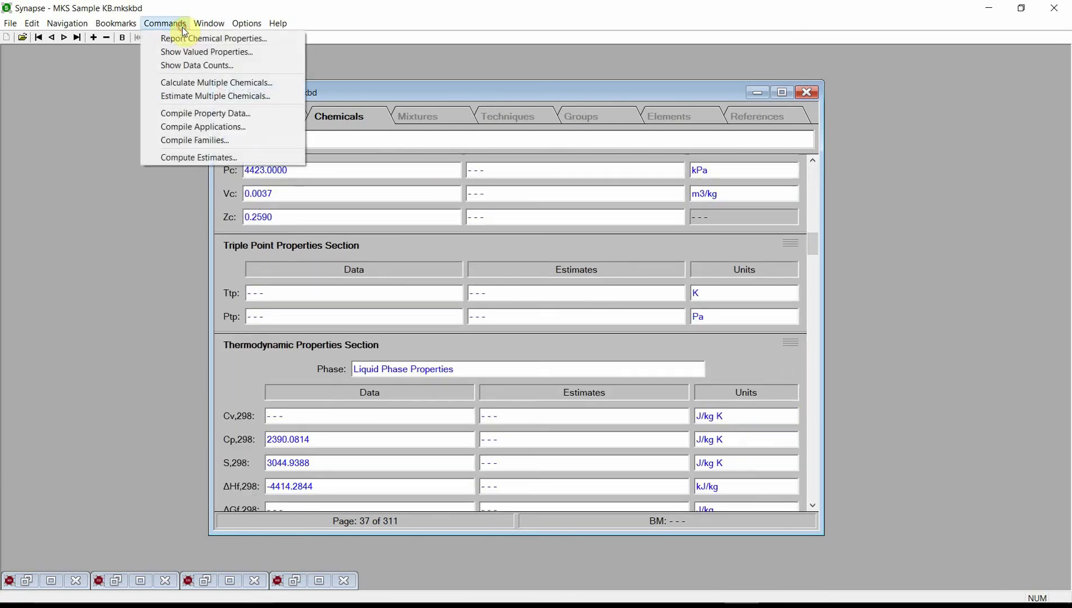
pyautogui.click(210, 157)
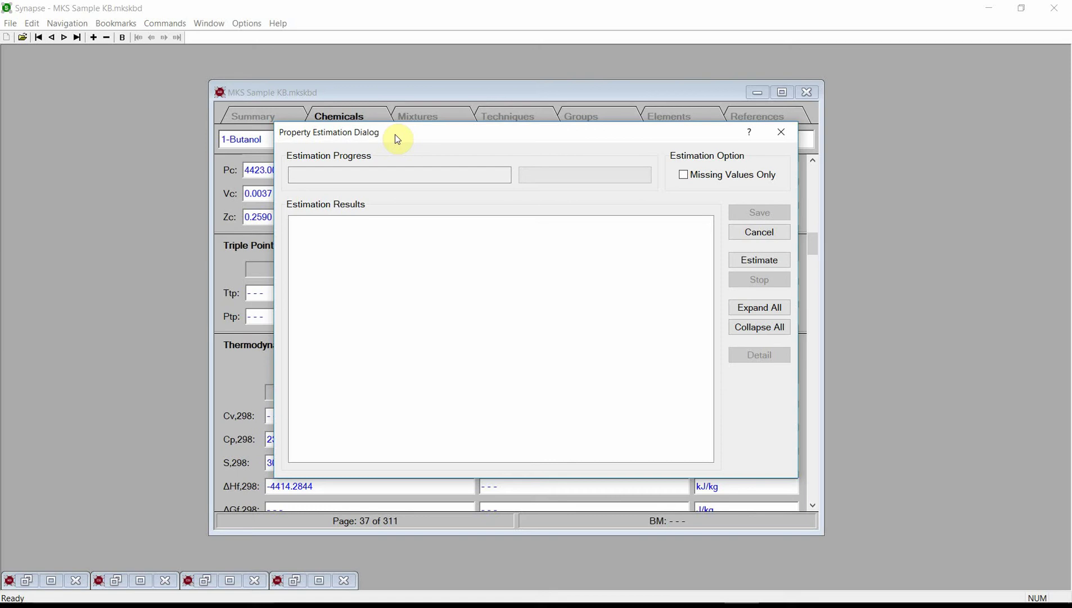
pyautogui.click(746, 262)
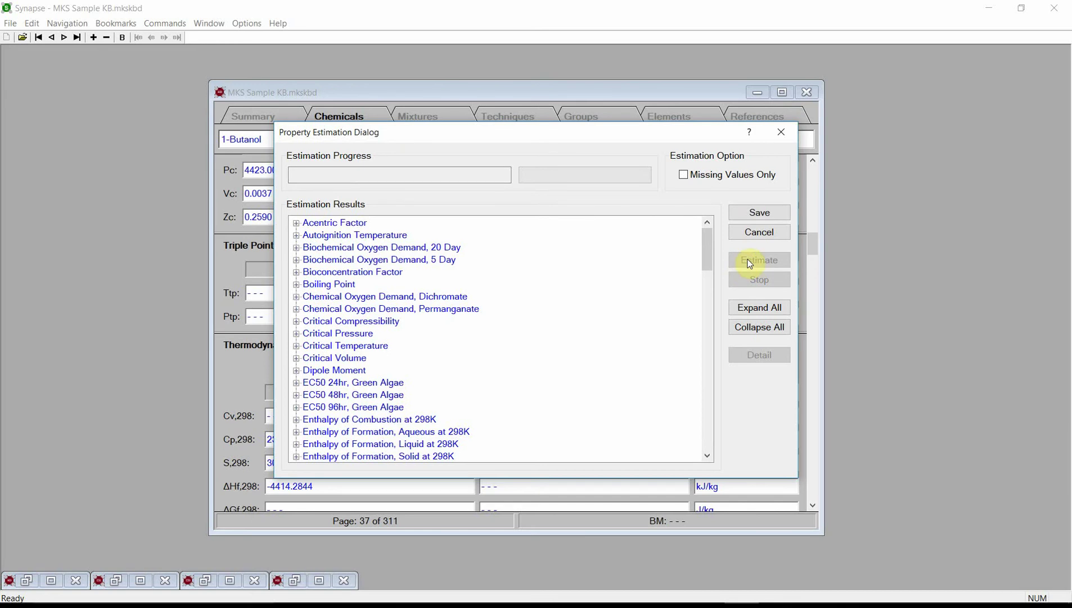
pyautogui.click(762, 212)
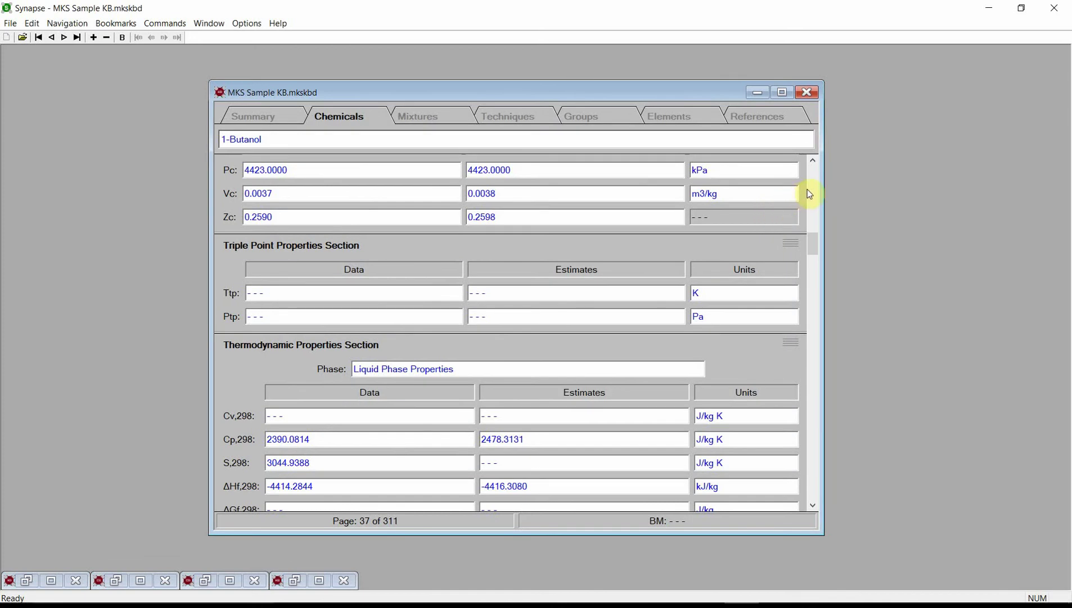
# Step: Check the estimation details of 1-Butanol's critical temperature estimate to see which technique was used, and close them
pyautogui.click(814, 161)
pyautogui.click(813, 162)
pyautogui.click(813, 162)
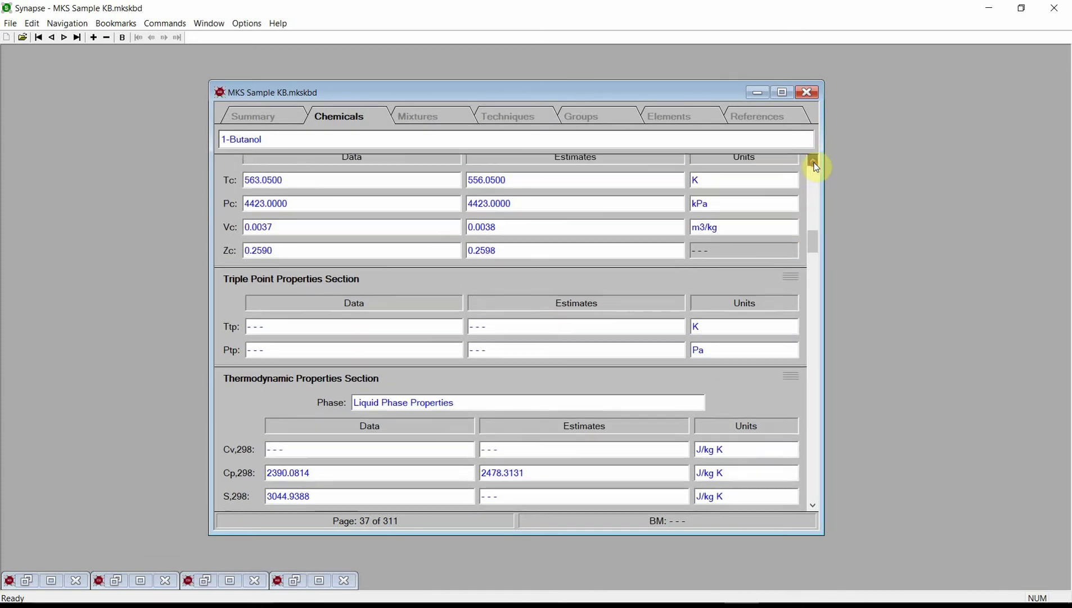
pyautogui.click(814, 162)
pyautogui.click(813, 162)
pyautogui.click(814, 162)
pyautogui.click(813, 162)
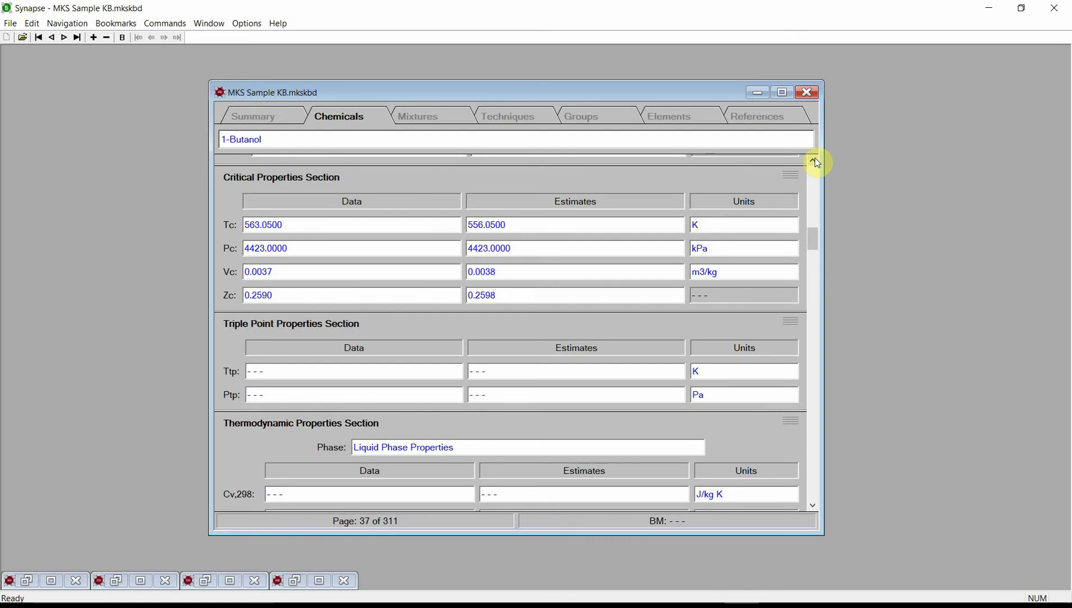
pyautogui.doubleClick(645, 225)
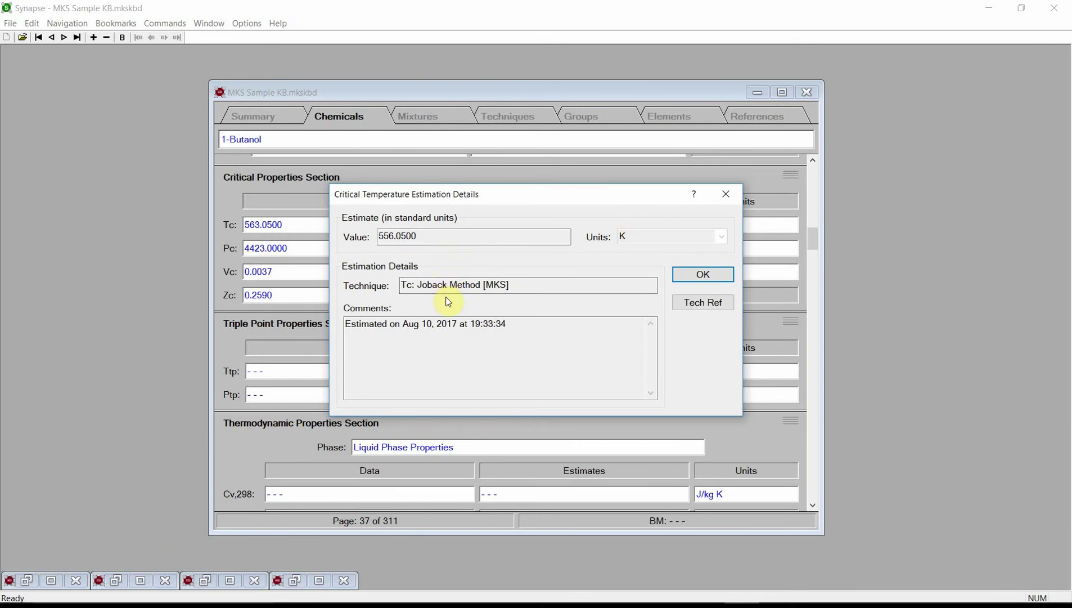
pyautogui.click(694, 283)
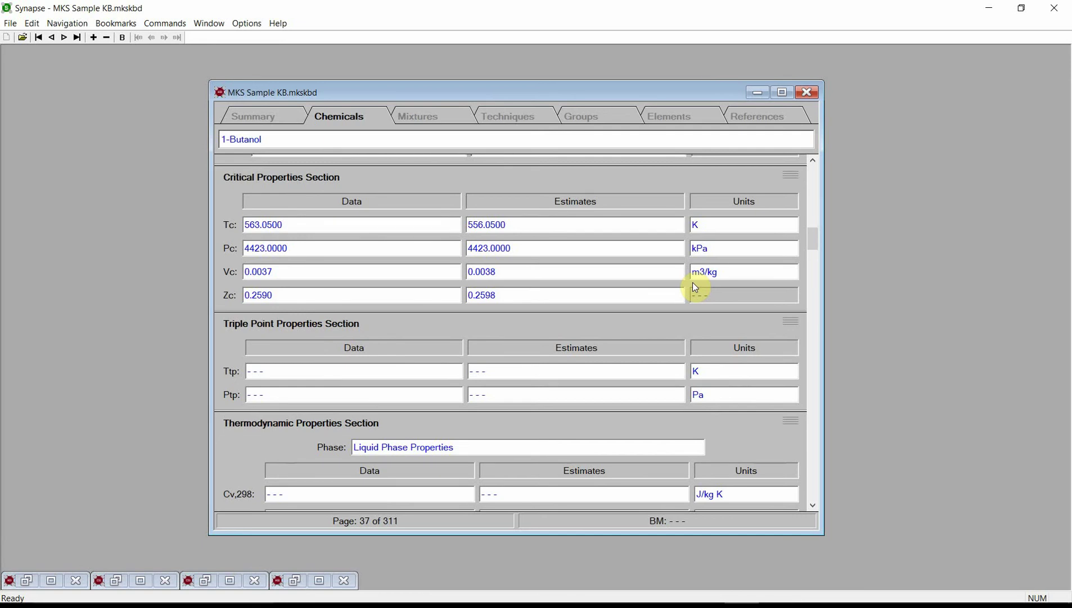
# Step: Open the "Tc: Joback Method [MKS]" record among the techniques, finding it with the substring "joback"
pyautogui.click(542, 121)
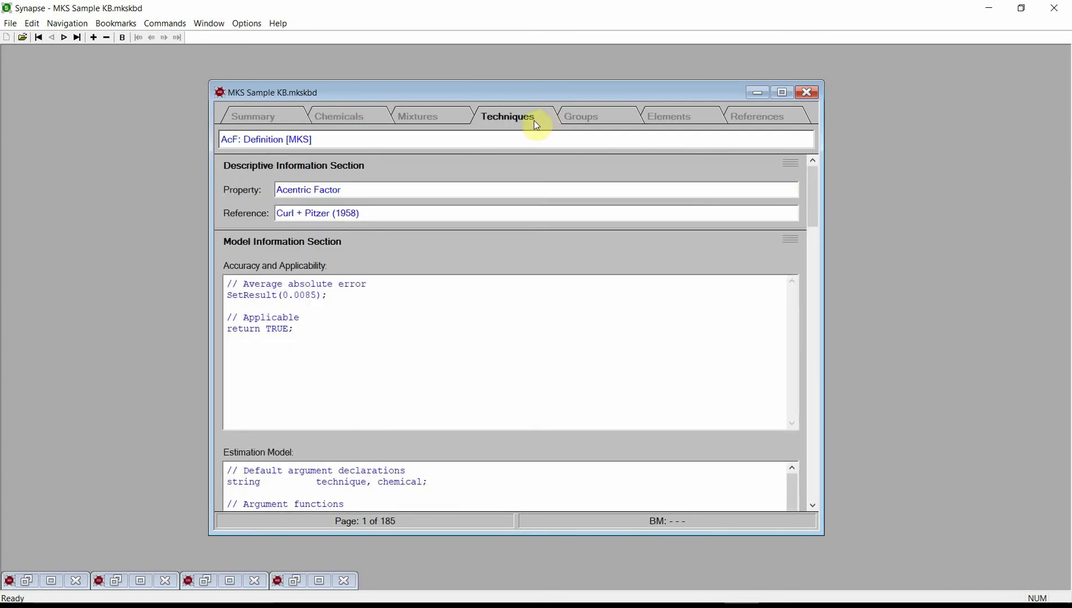
pyautogui.click(79, 25)
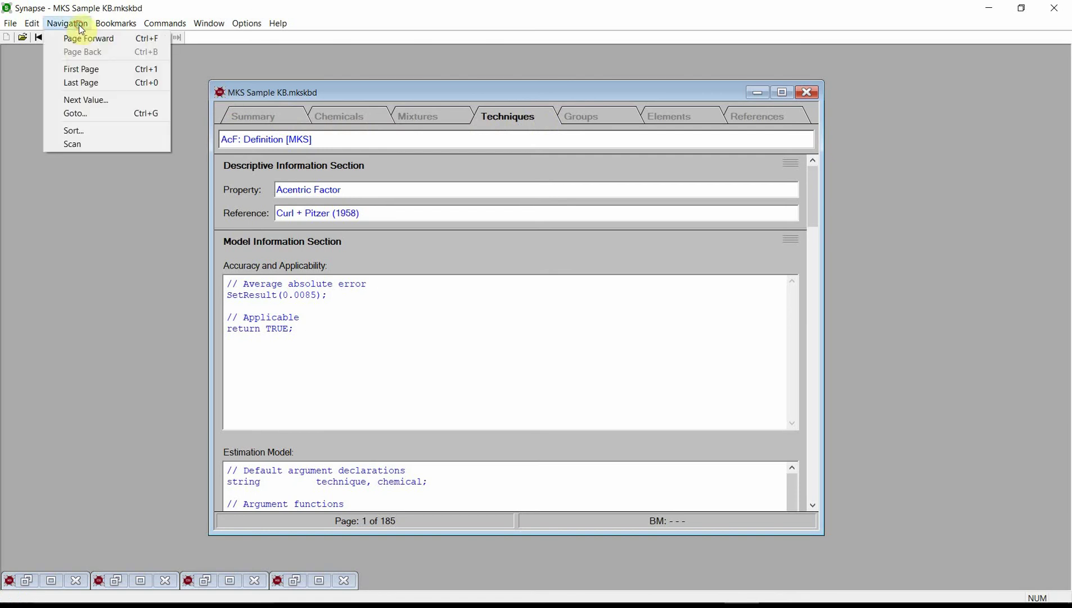
pyautogui.click(94, 114)
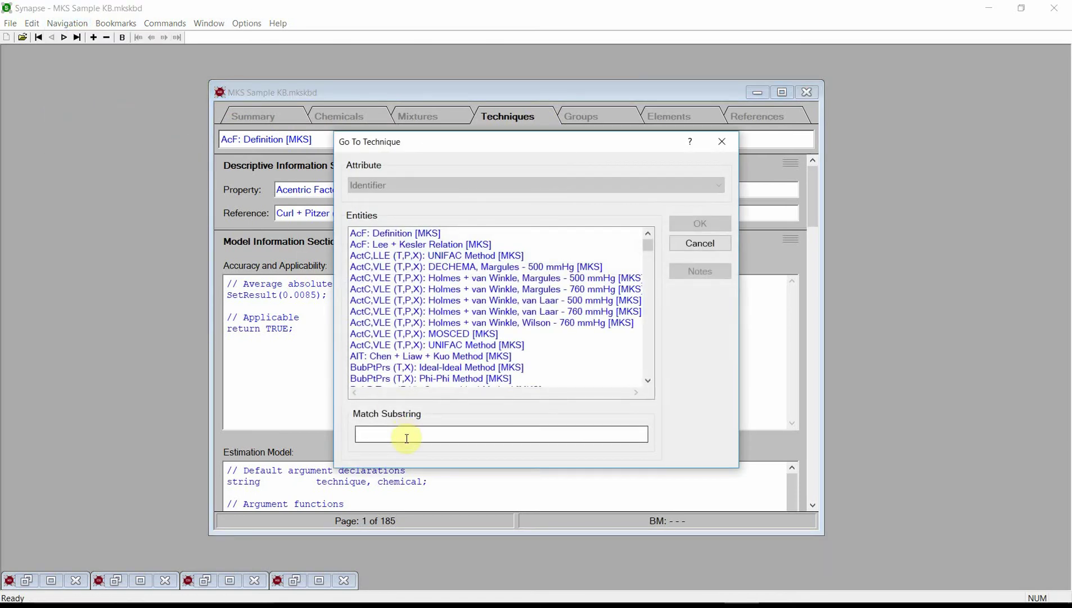
pyautogui.click(407, 437)
pyautogui.write('j')
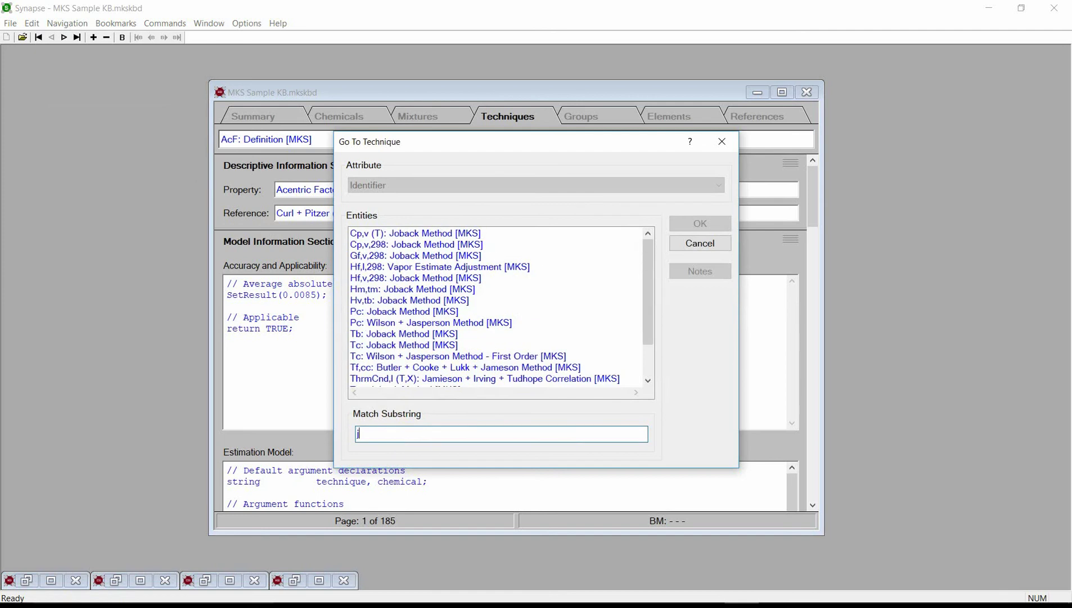
pyautogui.write('oback')
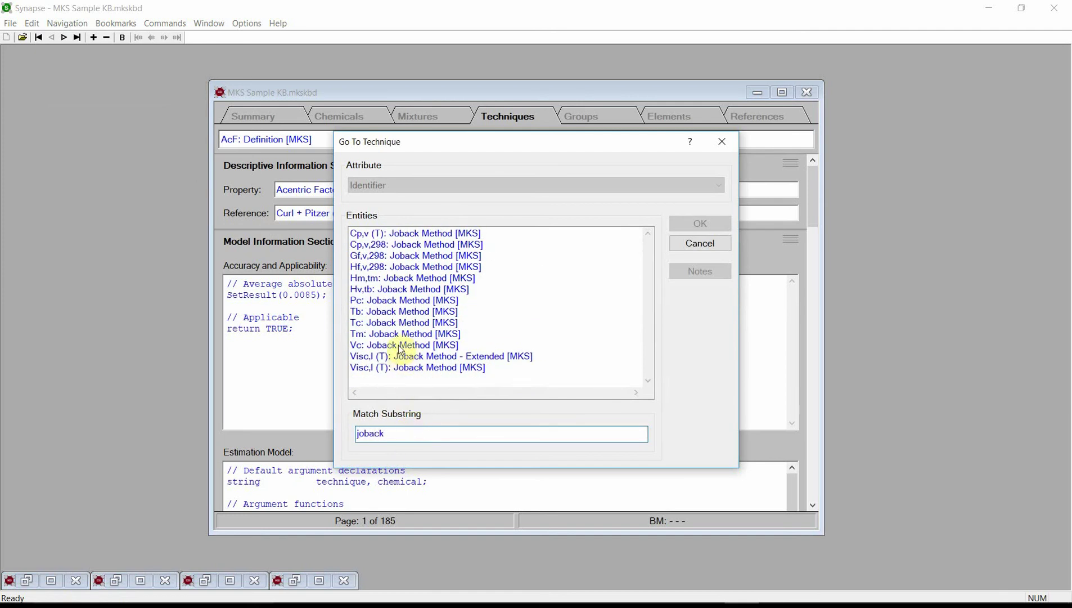
pyautogui.click(394, 323)
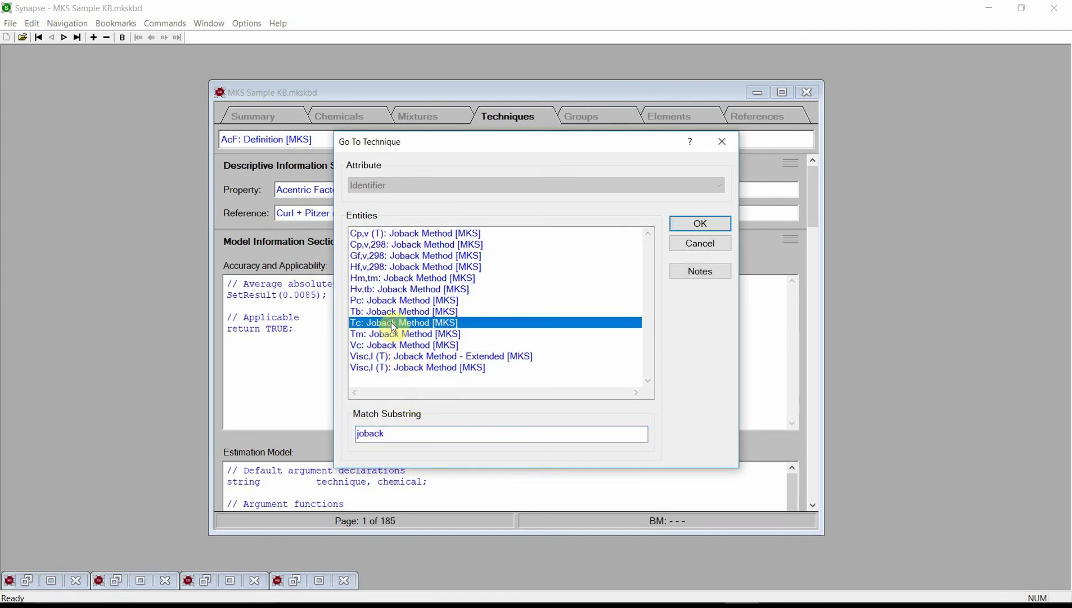
pyautogui.click(693, 223)
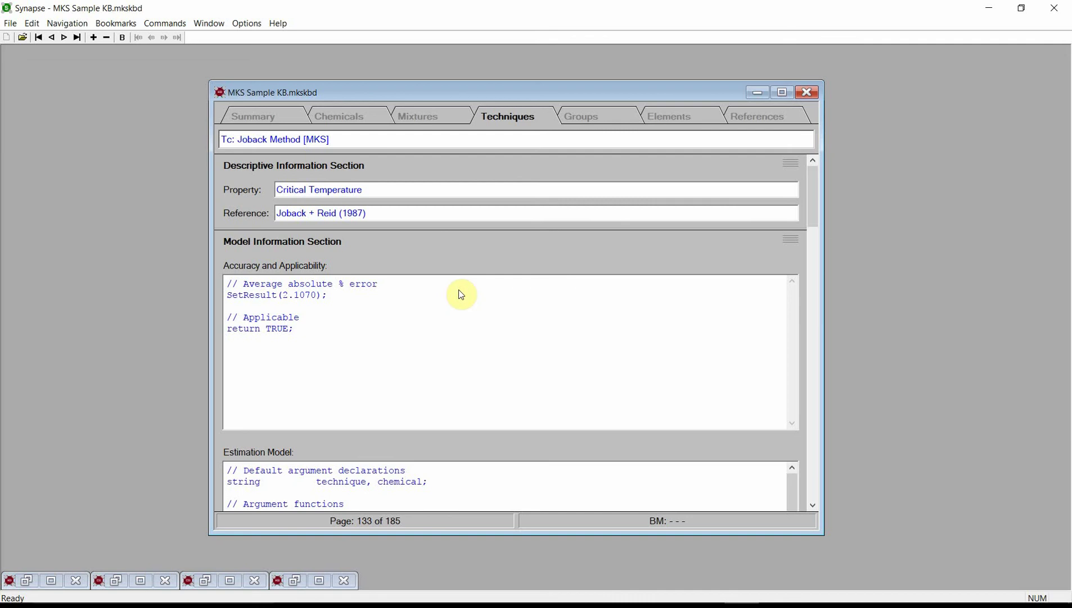
# Step: Examine the Joback critical temperature technique's estimation model code in its editor, and close it without changes
pyautogui.moveTo(812, 200); pyautogui.dragTo(828, 254)
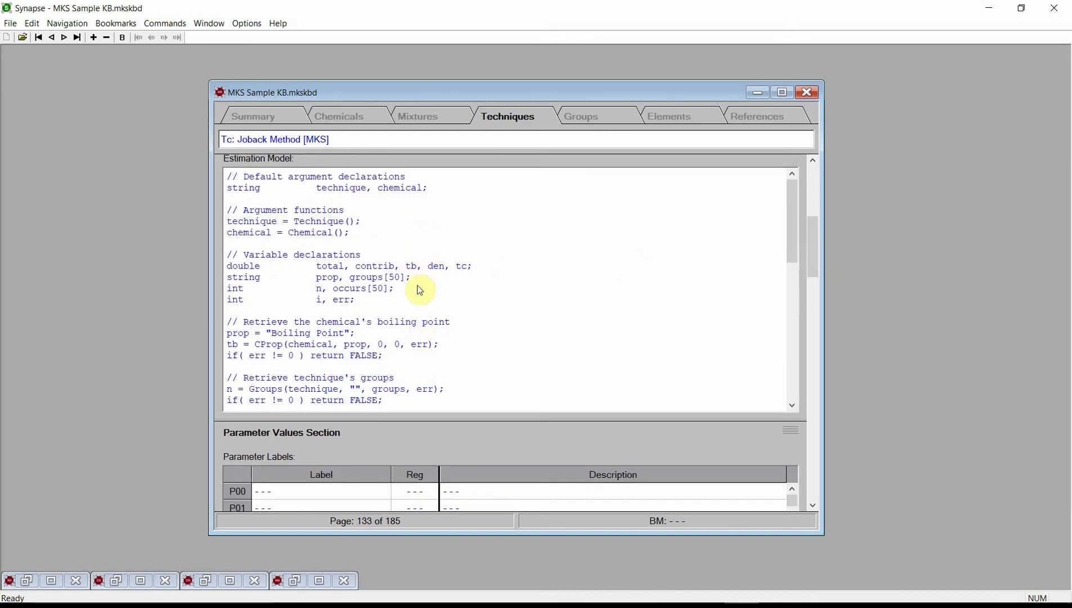
pyautogui.doubleClick(418, 355)
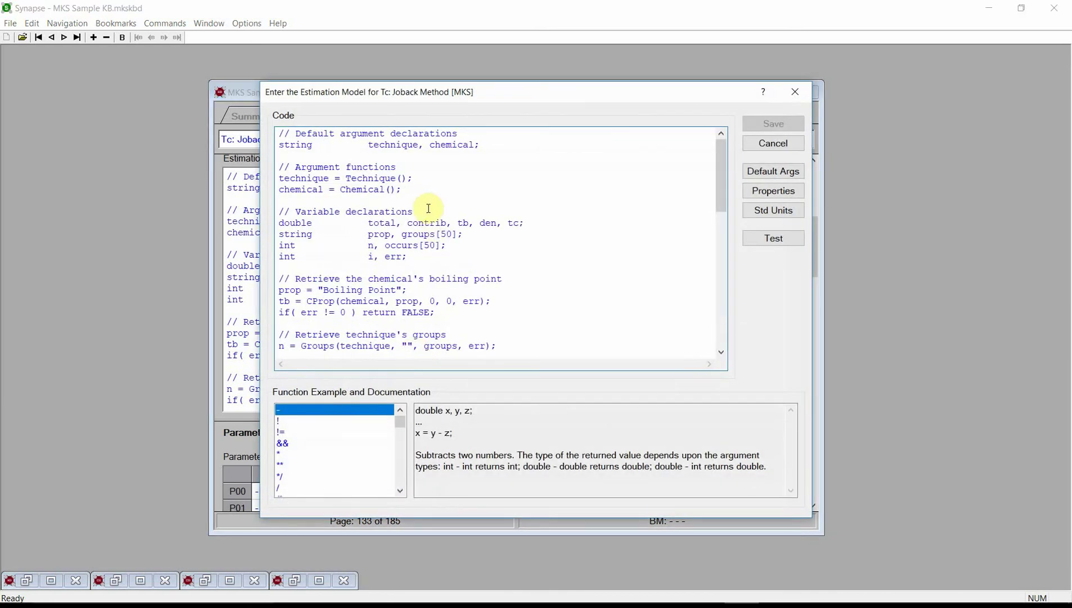
pyautogui.moveTo(427, 209); pyautogui.dragTo(478, 316)
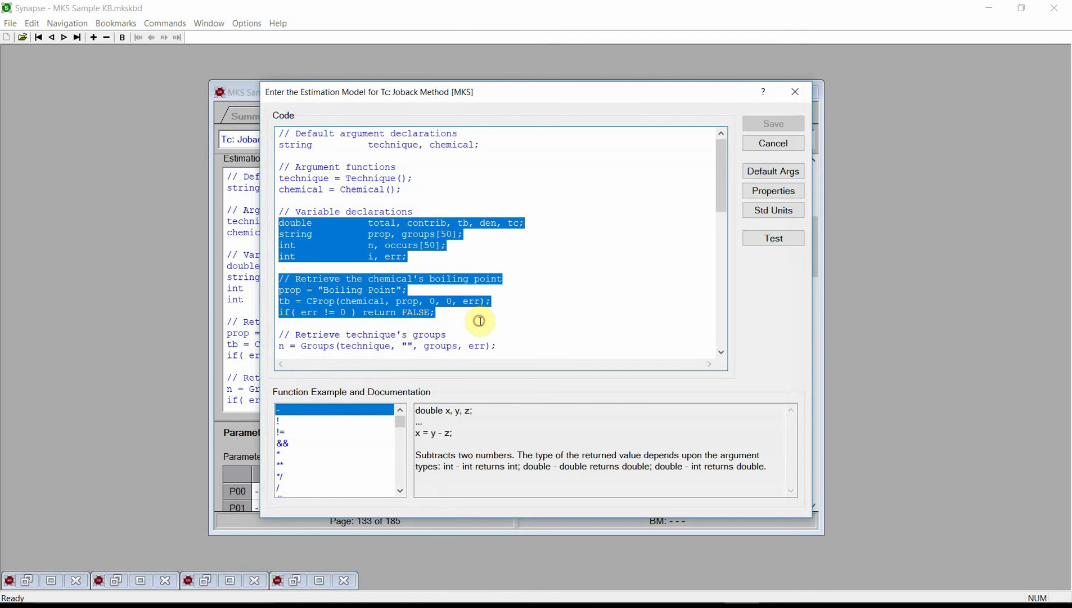
pyautogui.click(787, 144)
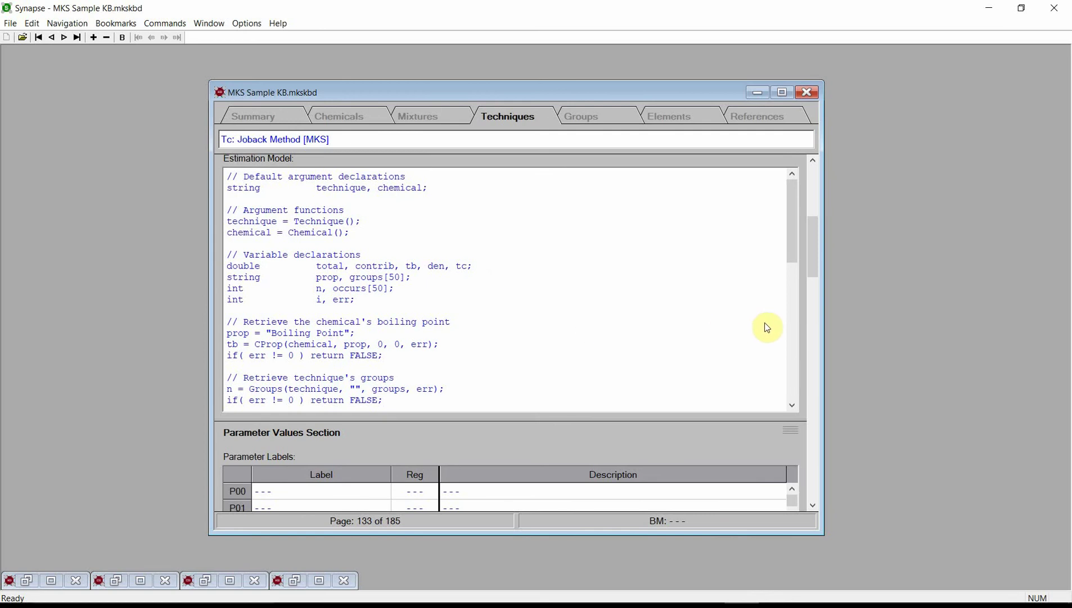
# Step: Examine the Joback technique's group contributions and the details of the =CH- entry, and close both without changes
pyautogui.click(815, 345)
pyautogui.click(816, 344)
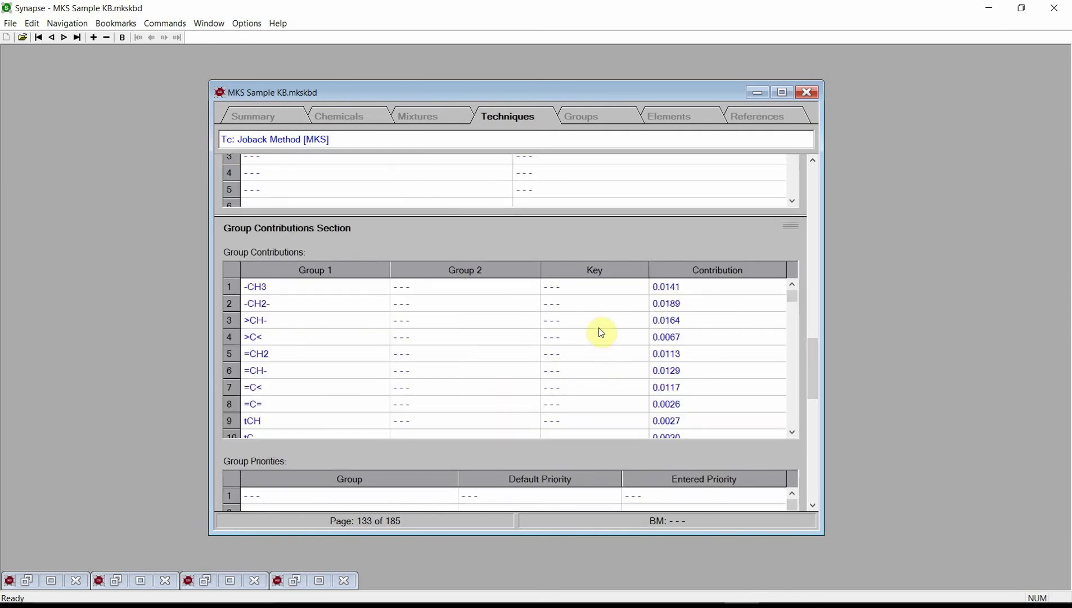
pyautogui.doubleClick(604, 359)
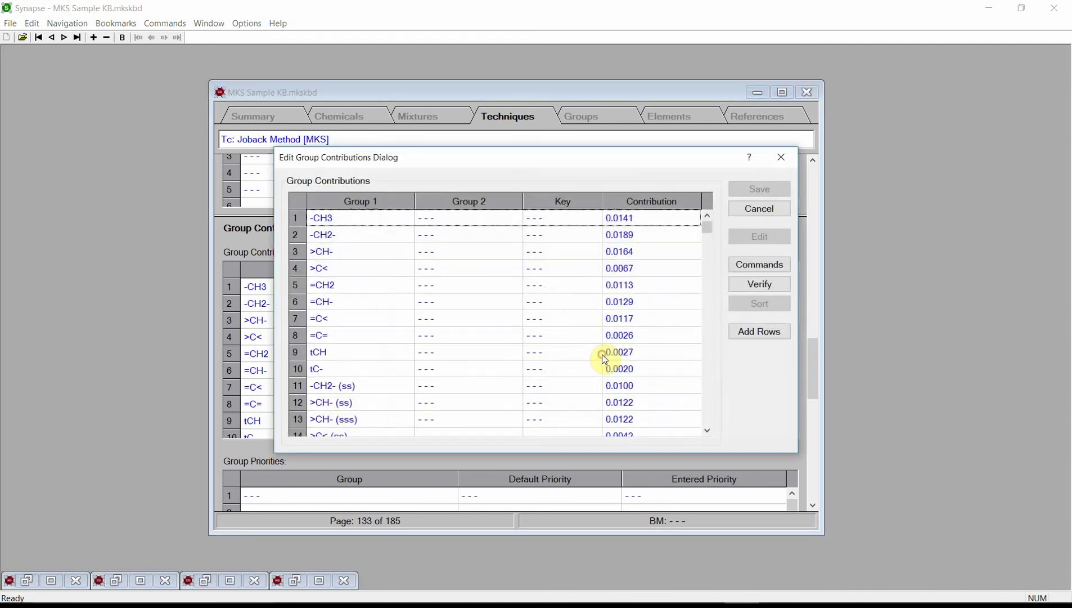
pyautogui.doubleClick(576, 306)
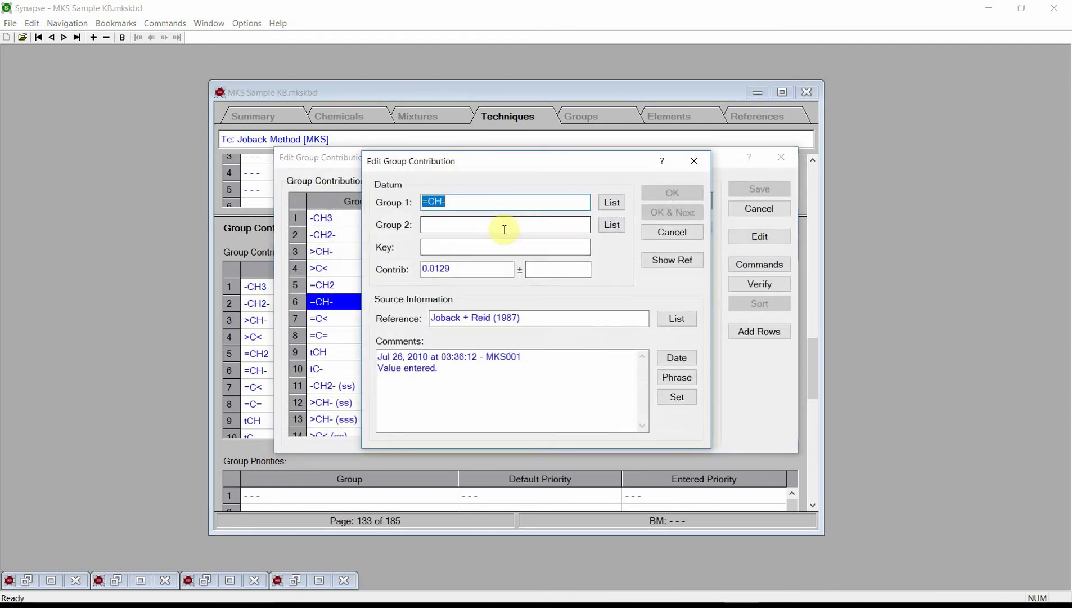
pyautogui.click(473, 271)
pyautogui.click(480, 273)
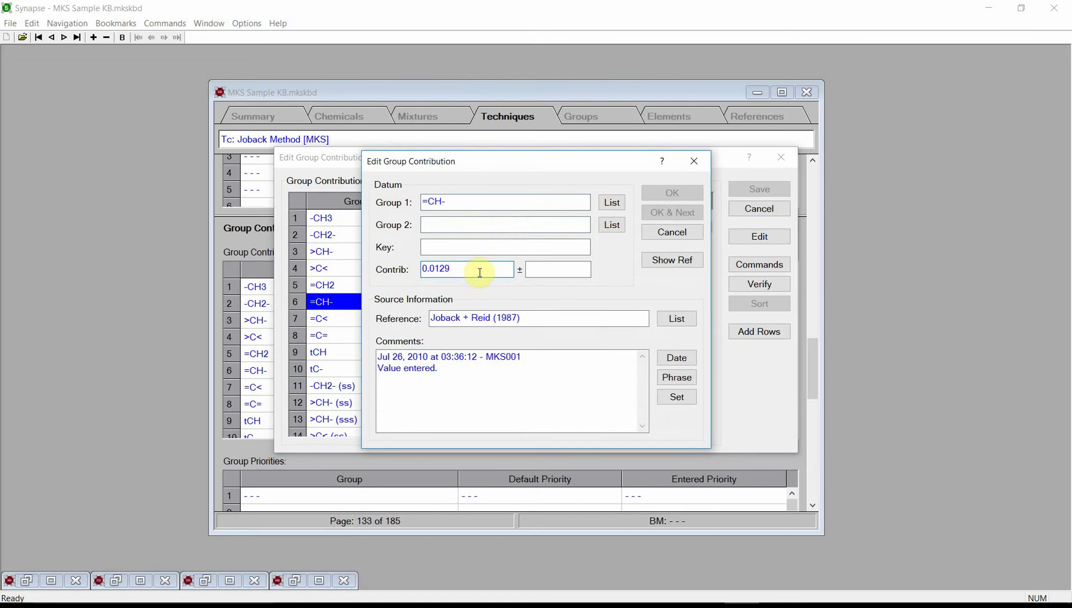
pyautogui.click(656, 232)
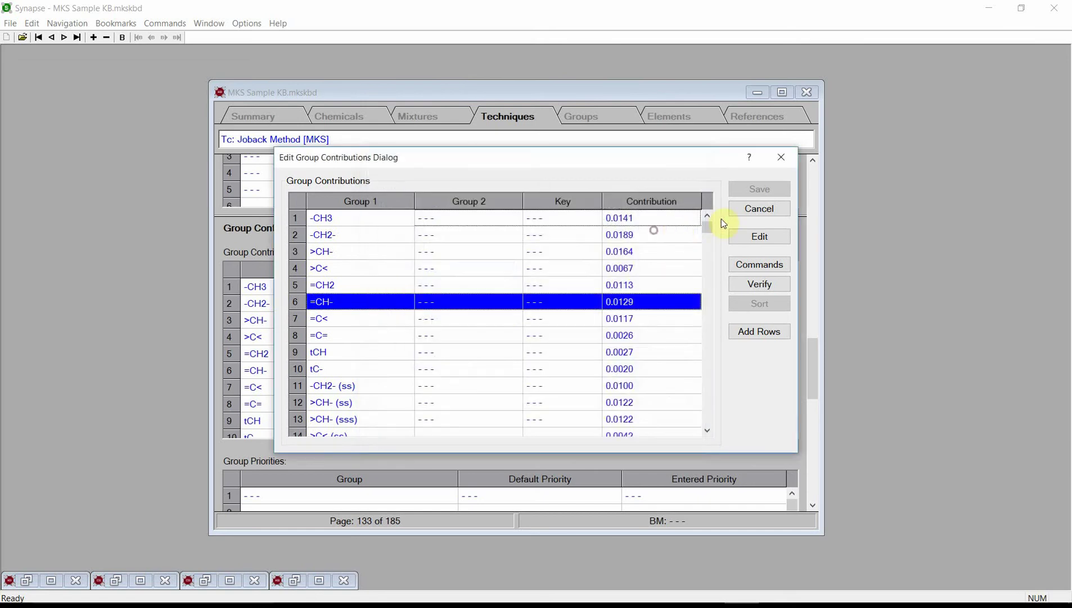
pyautogui.click(757, 211)
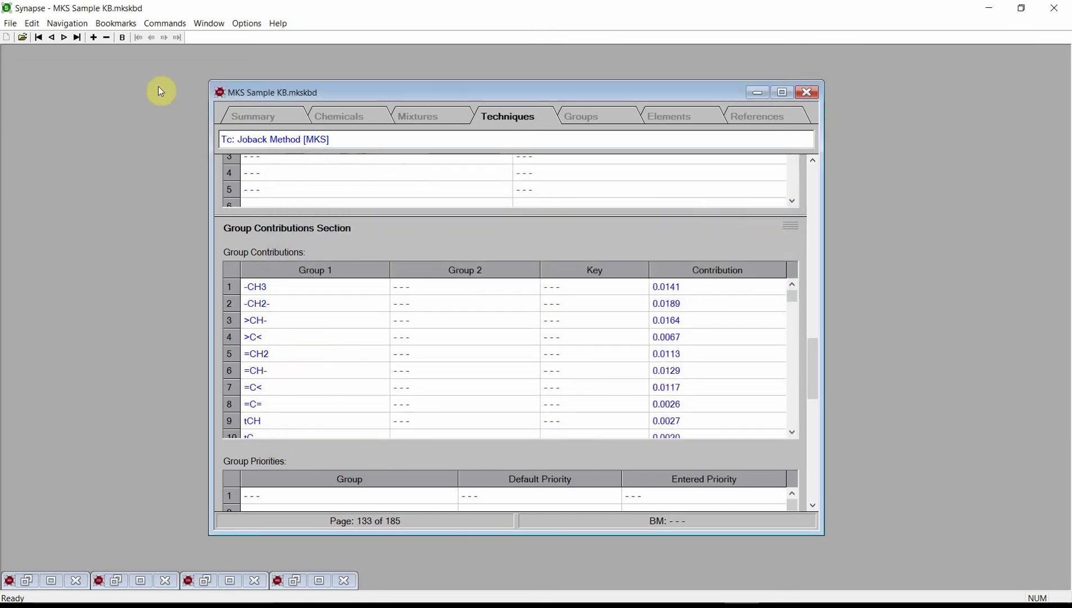
# Step: Add a new technique record and enter "New technique" as its identifier
pyautogui.click(93, 38)
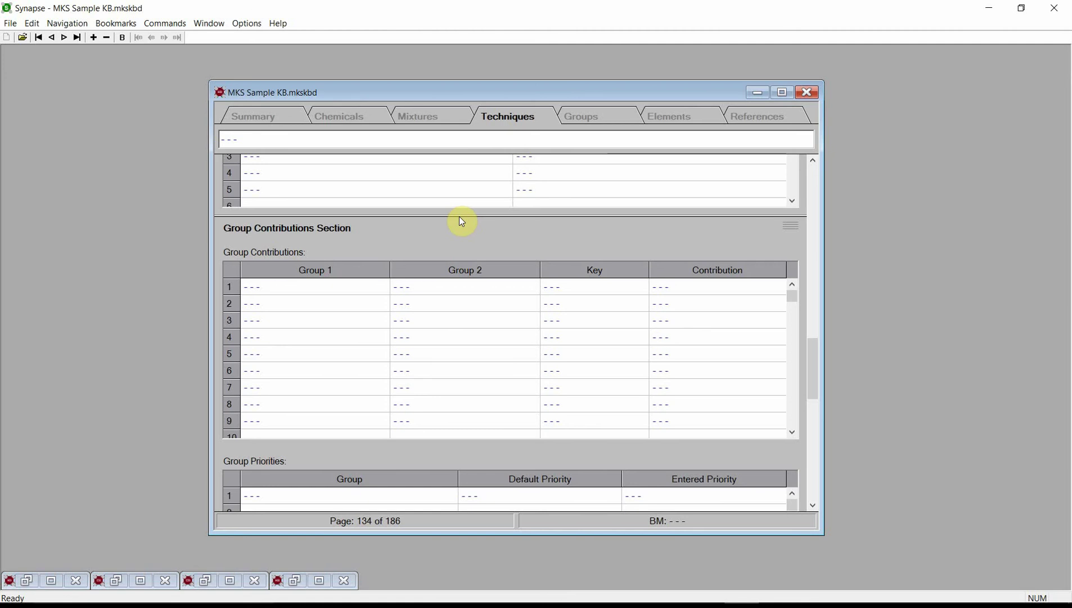
pyautogui.doubleClick(487, 145)
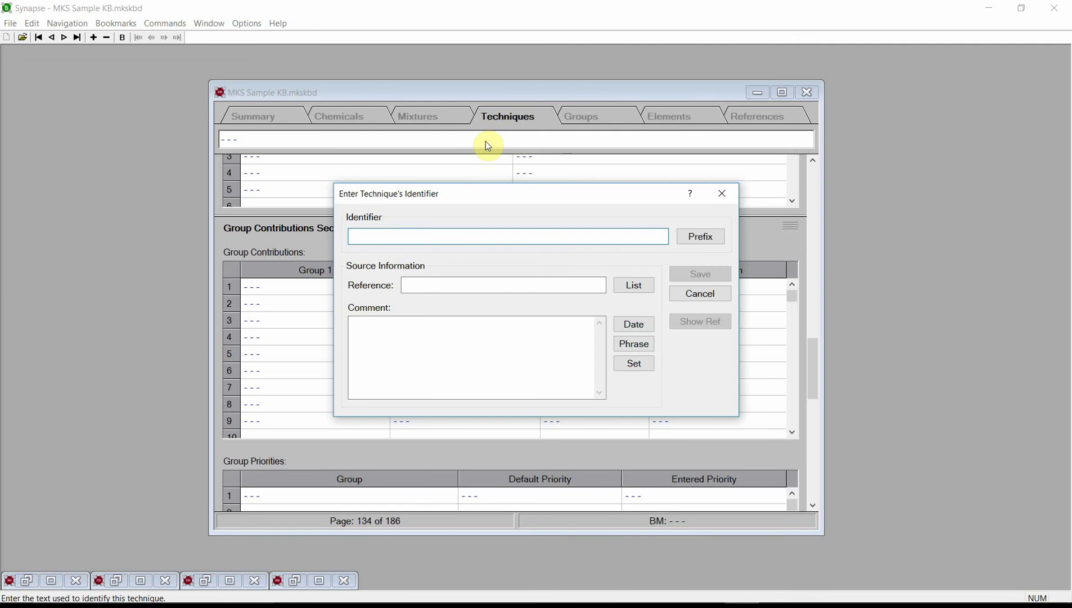
pyautogui.write('New te')
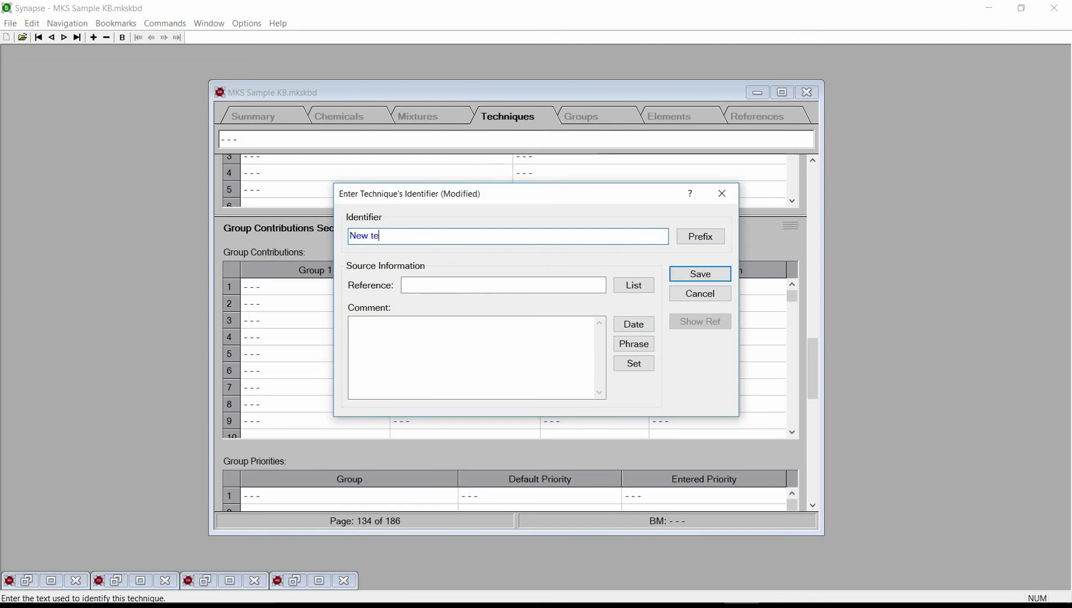
pyautogui.write('chnique')
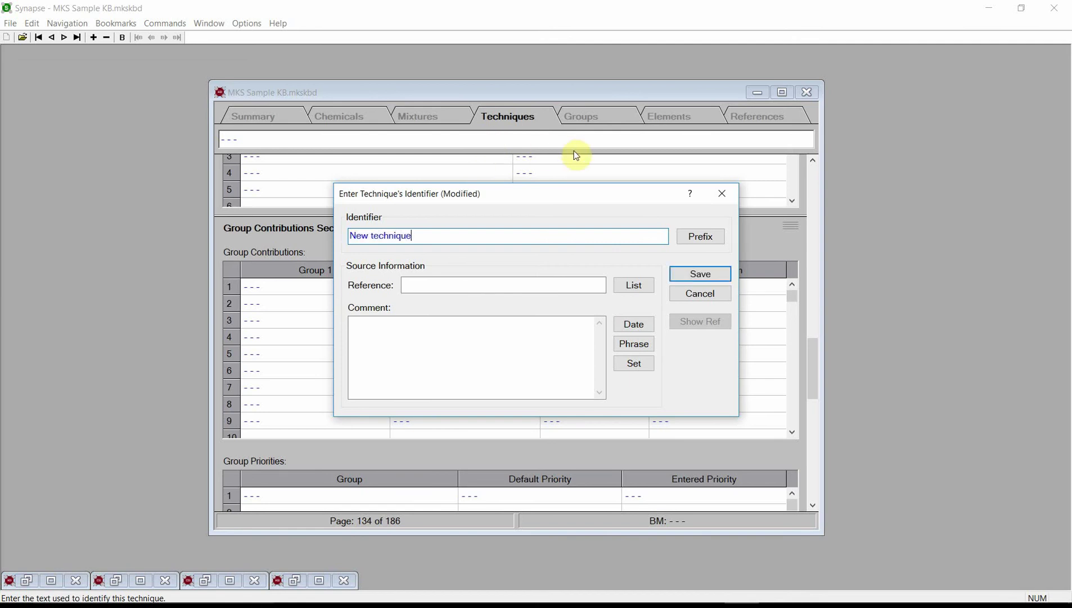
# Step: Set the identifier's source reference to "MKS Calculation or Derivation" and fill its comment with the date stamp and the phrase "Value entered."
pyautogui.click(642, 284)
pyautogui.write('MK')
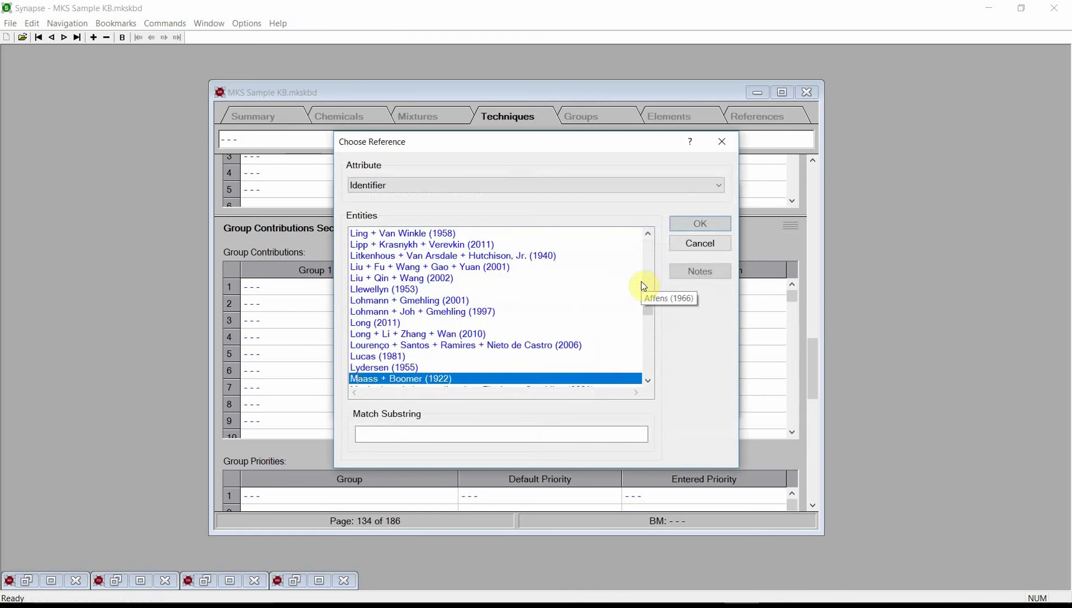
pyautogui.press('Return')
pyautogui.click(641, 326)
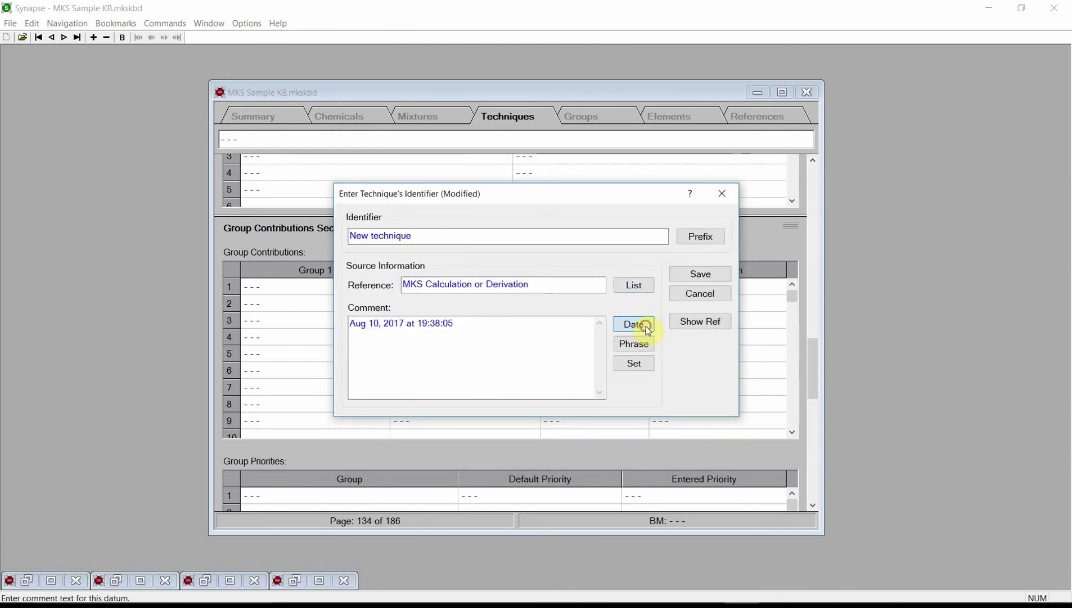
pyautogui.click(640, 345)
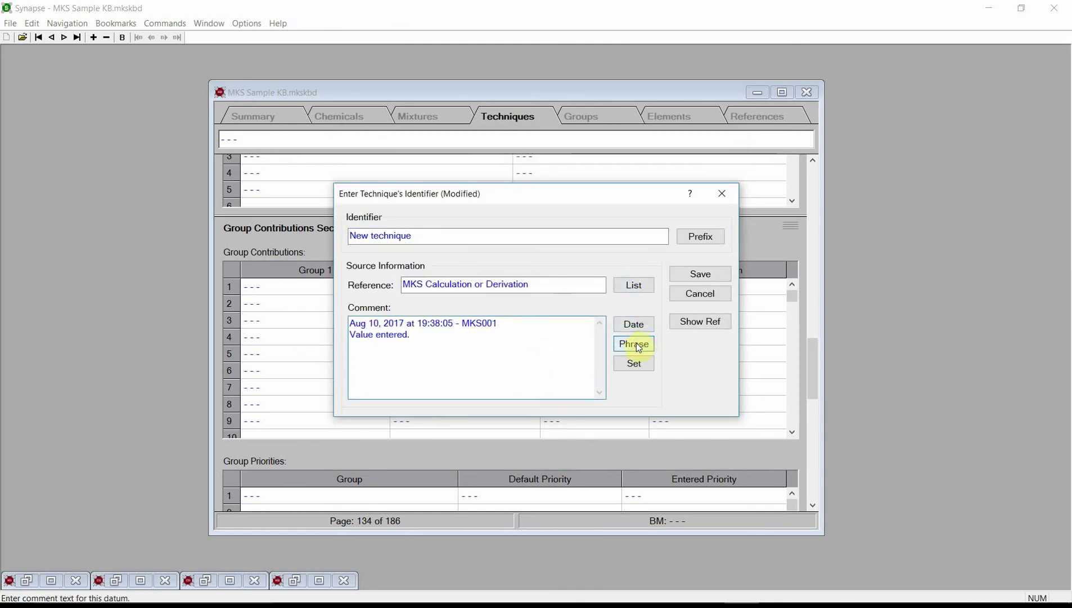
# Step: Prefix the identifier with the Critical Temperature abbreviation to make it "Tc: New technique", and save it
pyautogui.click(702, 237)
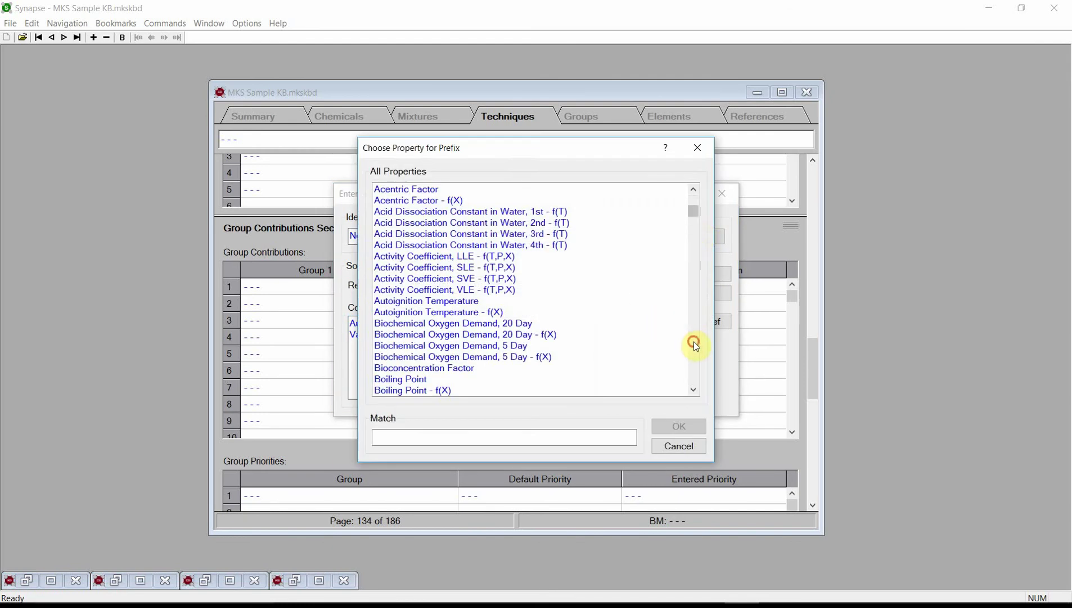
pyautogui.click(692, 342)
pyautogui.click(495, 291)
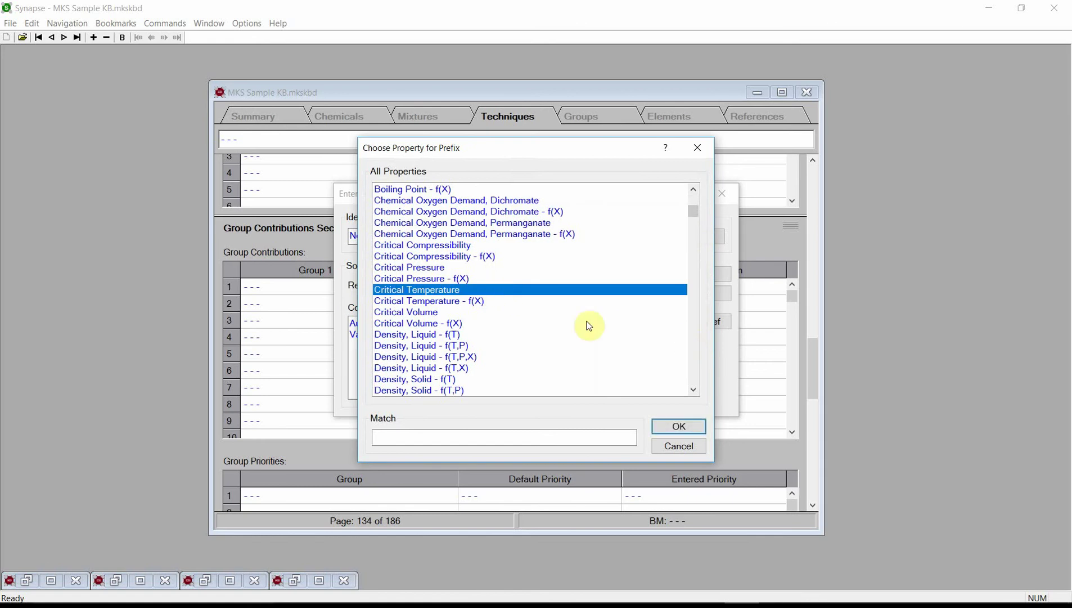
pyautogui.click(677, 428)
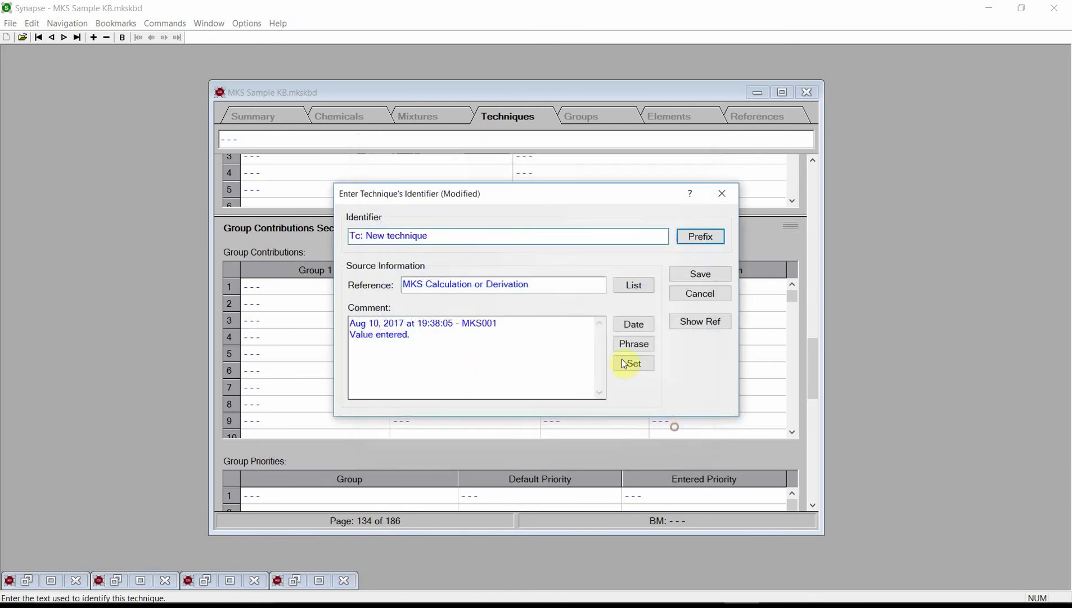
pyautogui.click(360, 237)
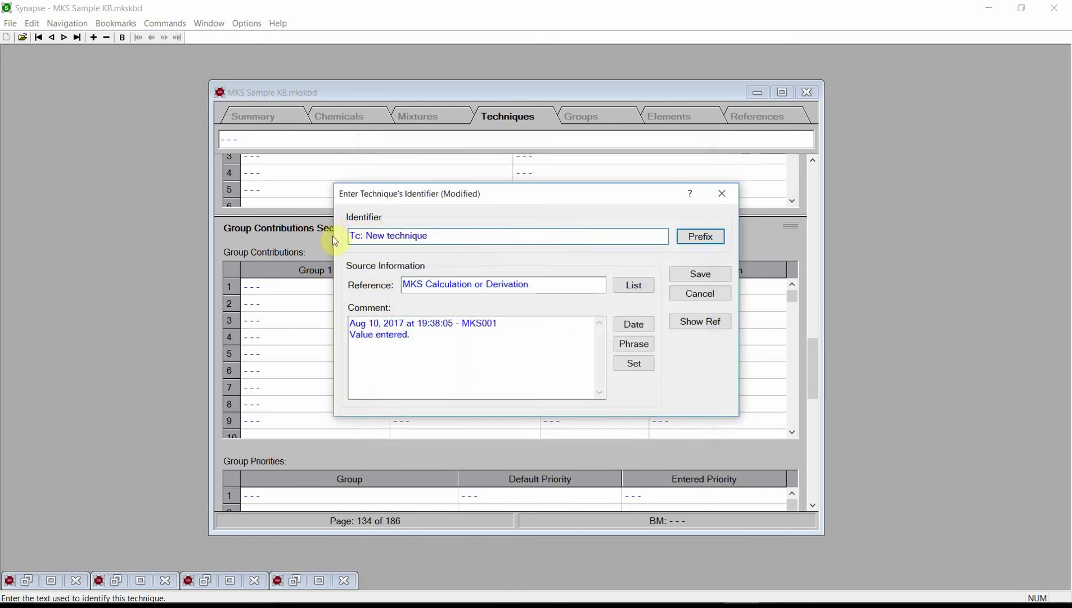
pyautogui.write(':')
pyautogui.click(716, 276)
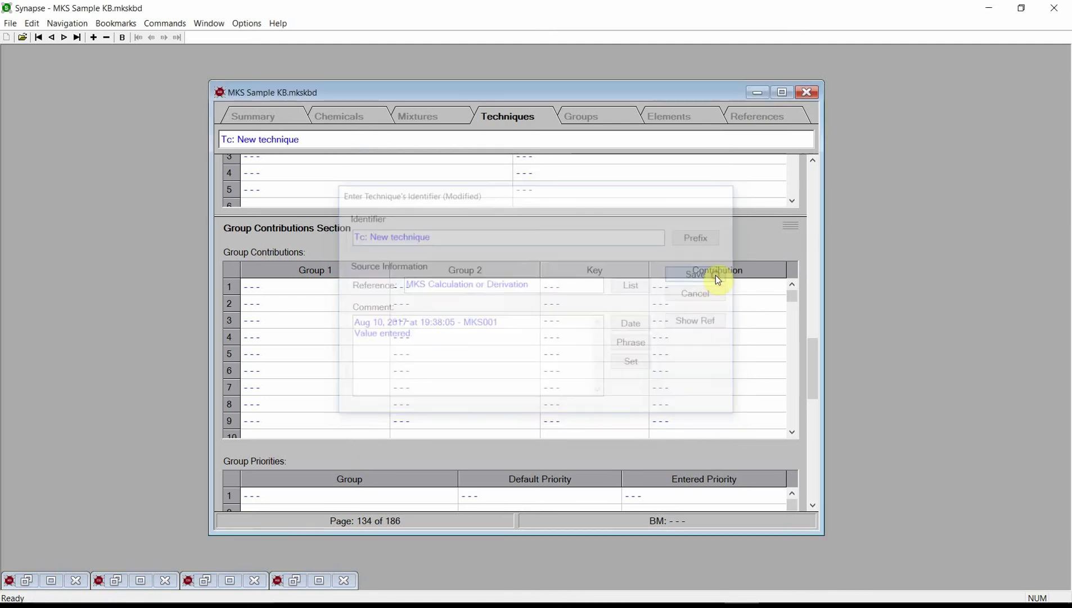
# Step: Set the new technique's estimated property to Critical Temperature in its descriptive information
pyautogui.moveTo(819, 374); pyautogui.dragTo(821, 177)
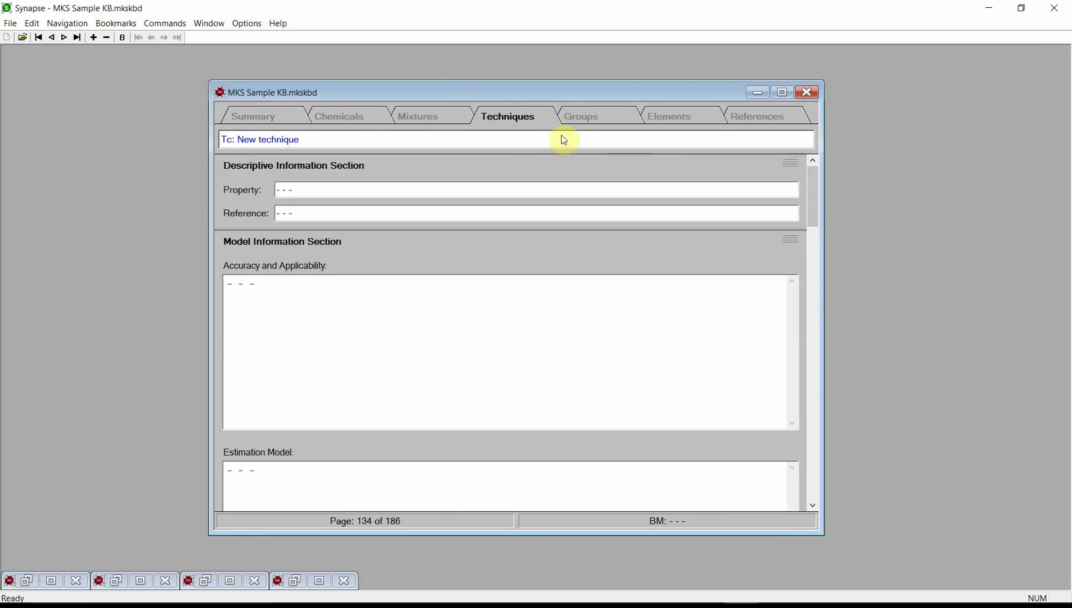
pyautogui.doubleClick(482, 191)
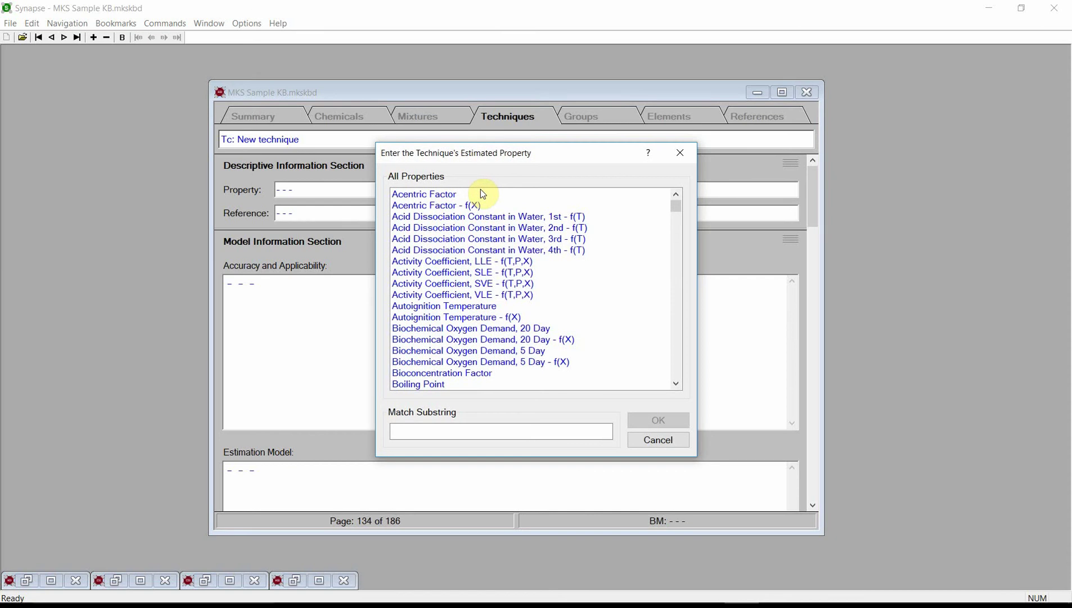
pyautogui.click(679, 321)
pyautogui.click(497, 306)
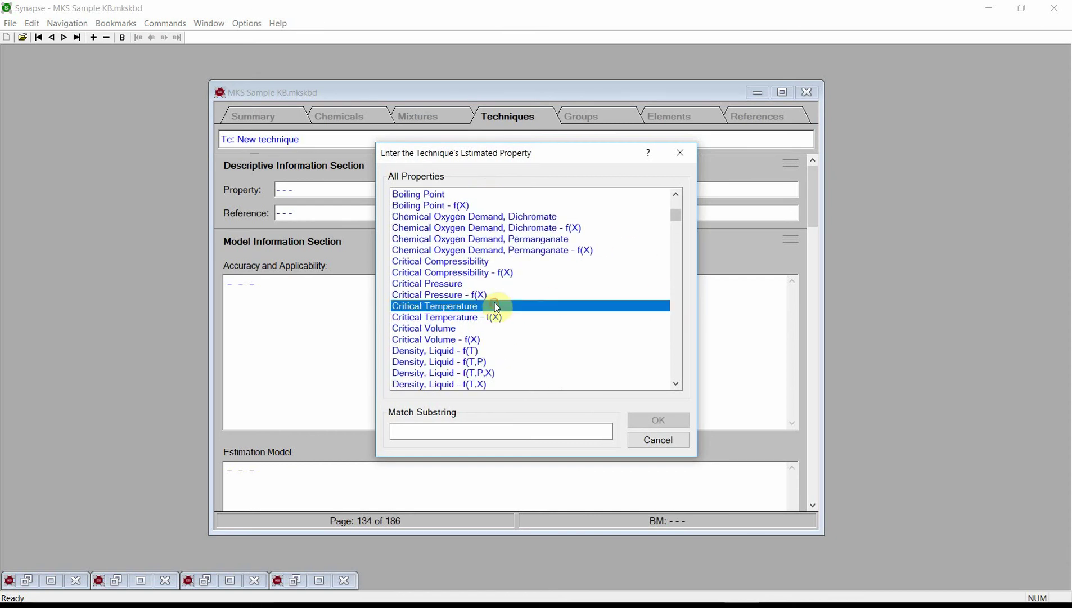
pyautogui.click(648, 420)
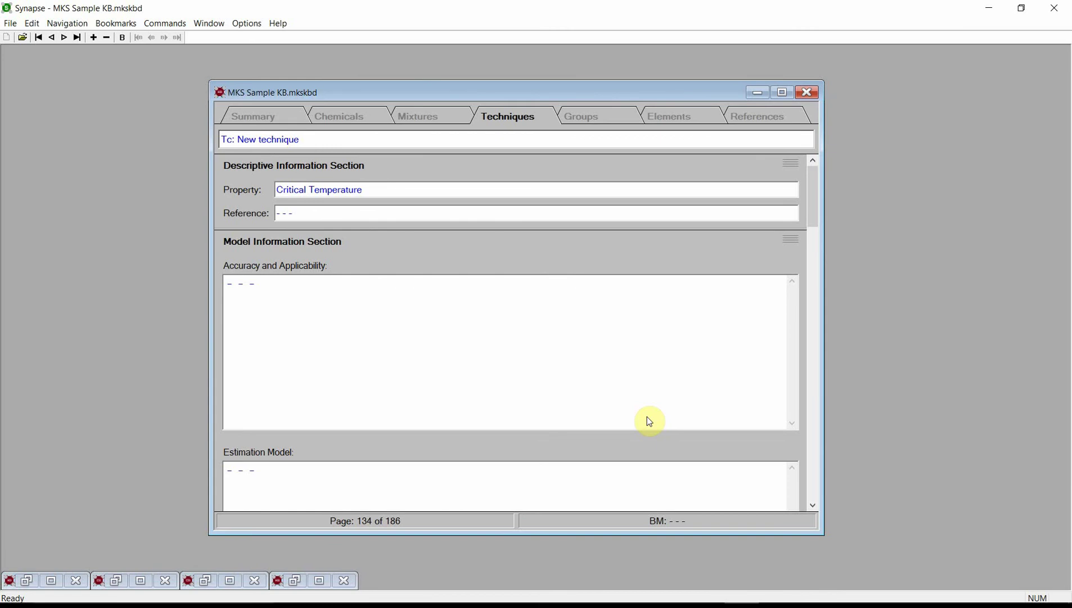
# Step: Open the new technique's empty estimation model for editing and insert the default argument code
pyautogui.moveTo(817, 208); pyautogui.dragTo(833, 252)
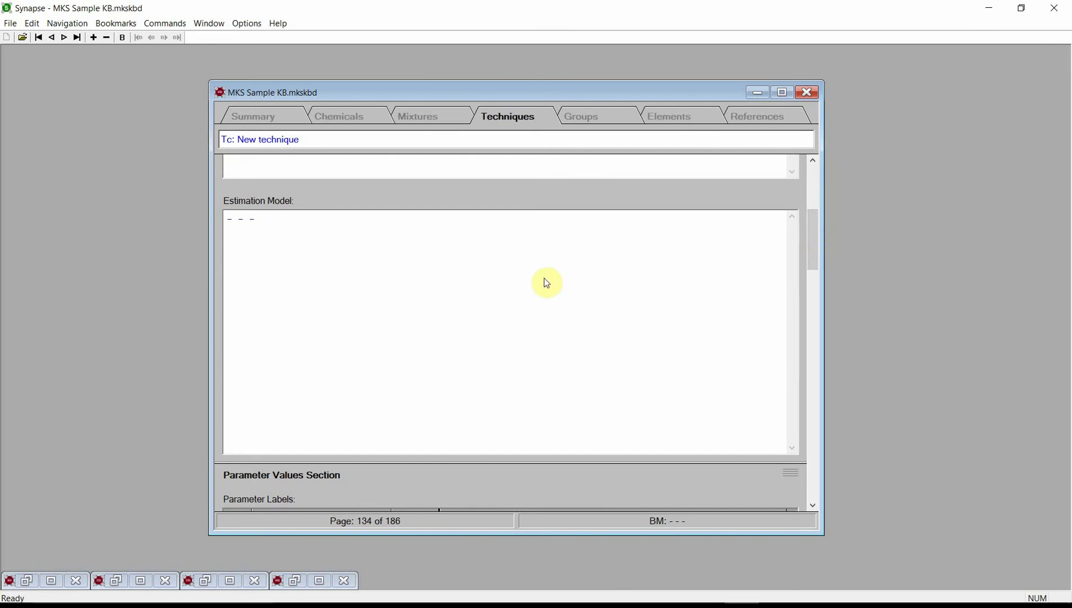
pyautogui.doubleClick(519, 314)
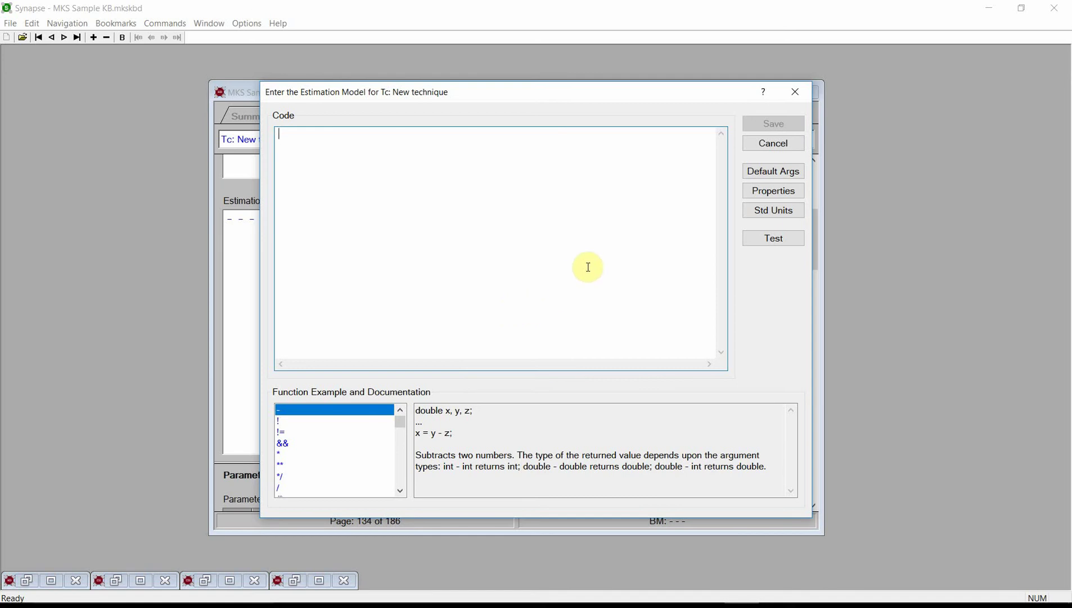
pyautogui.click(776, 176)
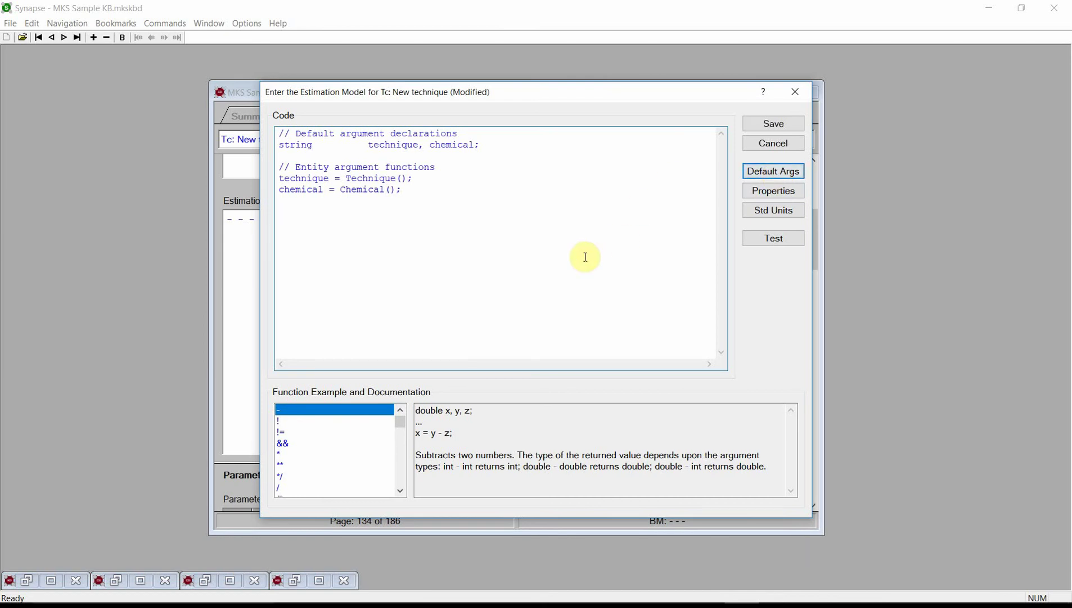
# Step: Add a "// Variable declarations" block to the model code, declaring double tb, tc; and int err;
pyautogui.press('Return')
pyautogui.press('Return')
pyautogui.write('// Variable declarati')
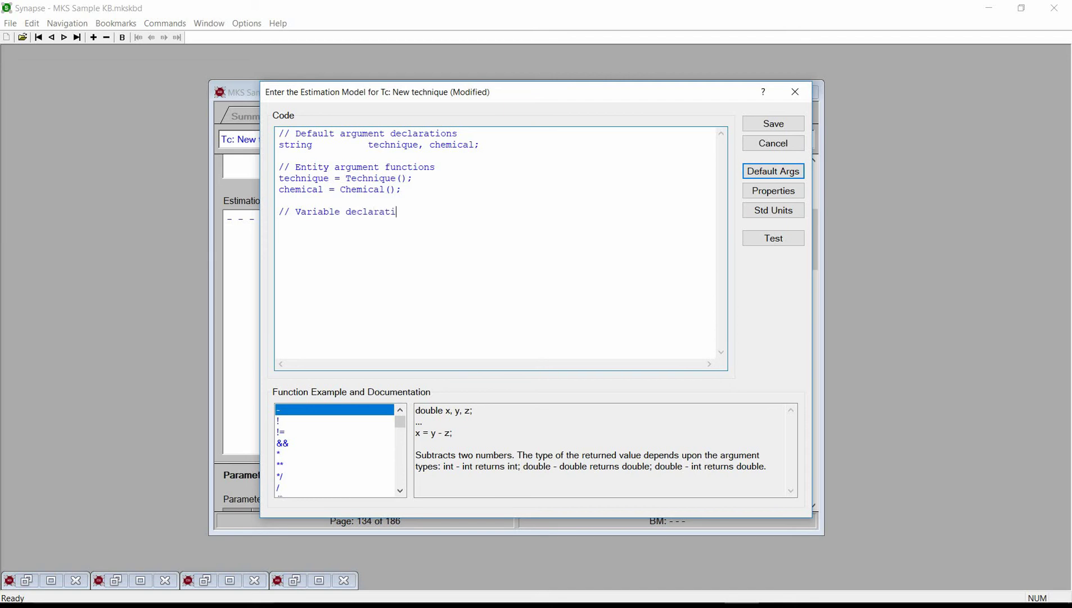
pyautogui.write('ons ')
pyautogui.write('double')
pyautogui.press('Tab')
pyautogui.press('Tab')
pyautogui.write('tb, tc;')
pyautogui.press('Return')
pyautogui.write('int')
pyautogui.press('Tab')
pyautogui.press('Tab')
pyautogui.write('err;')
pyautogui.press('Return')
pyautogui.press('Return')
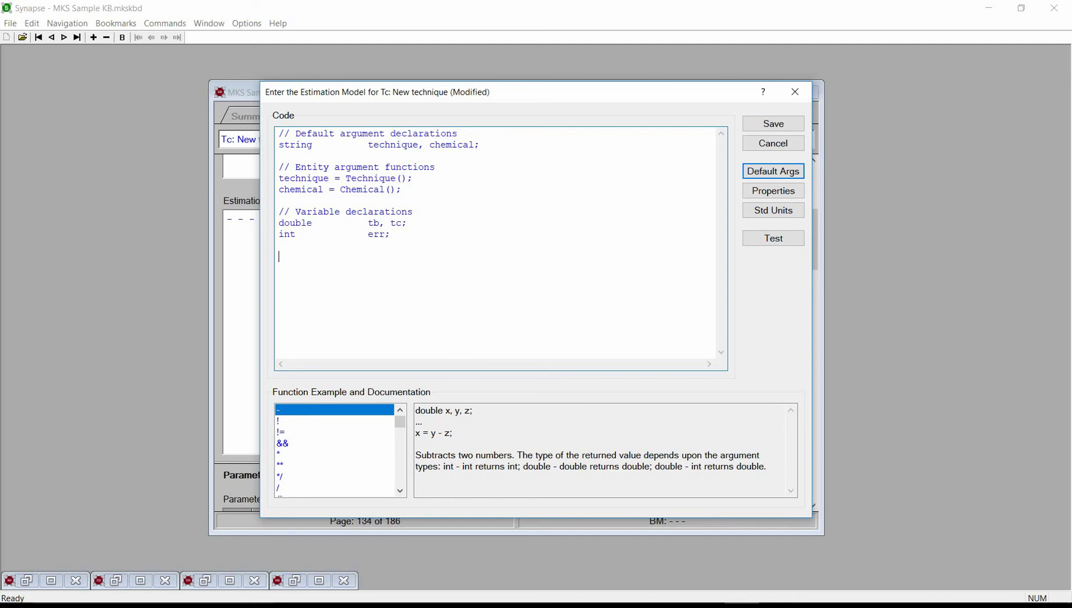
# Step: Look up the example and documentation of the CProp function in the model editor's function list
pyautogui.click(400, 474)
pyautogui.click(399, 473)
pyautogui.click(400, 474)
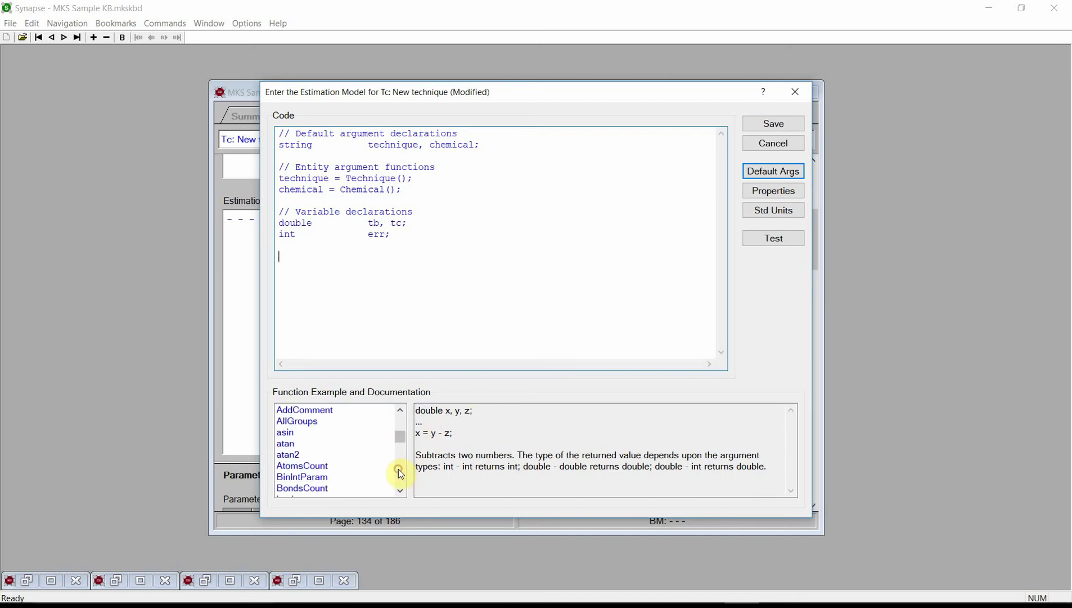
pyautogui.click(400, 474)
pyautogui.click(400, 474)
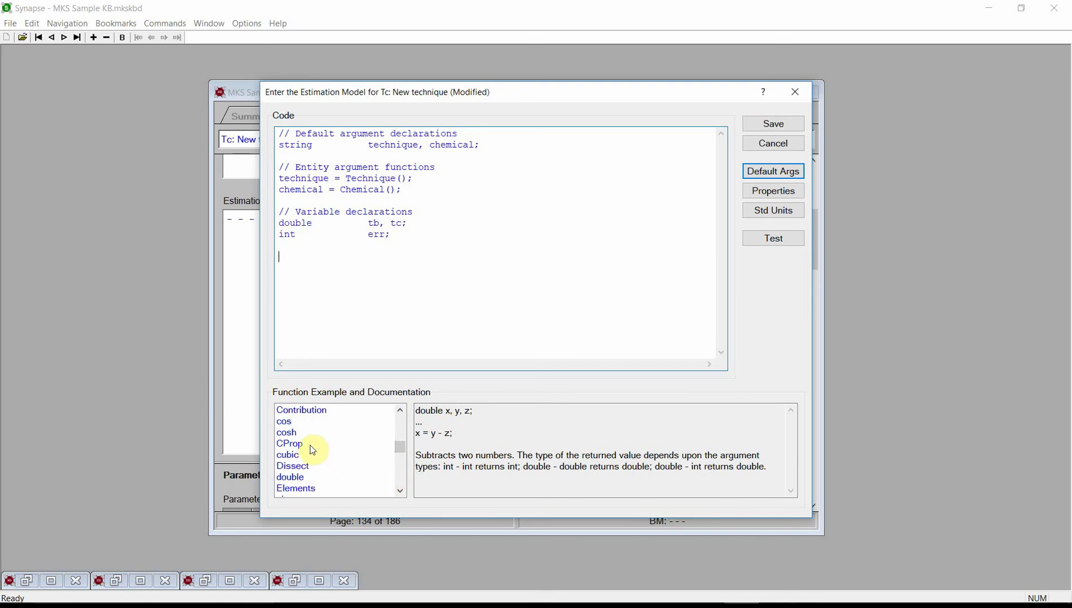
pyautogui.click(310, 444)
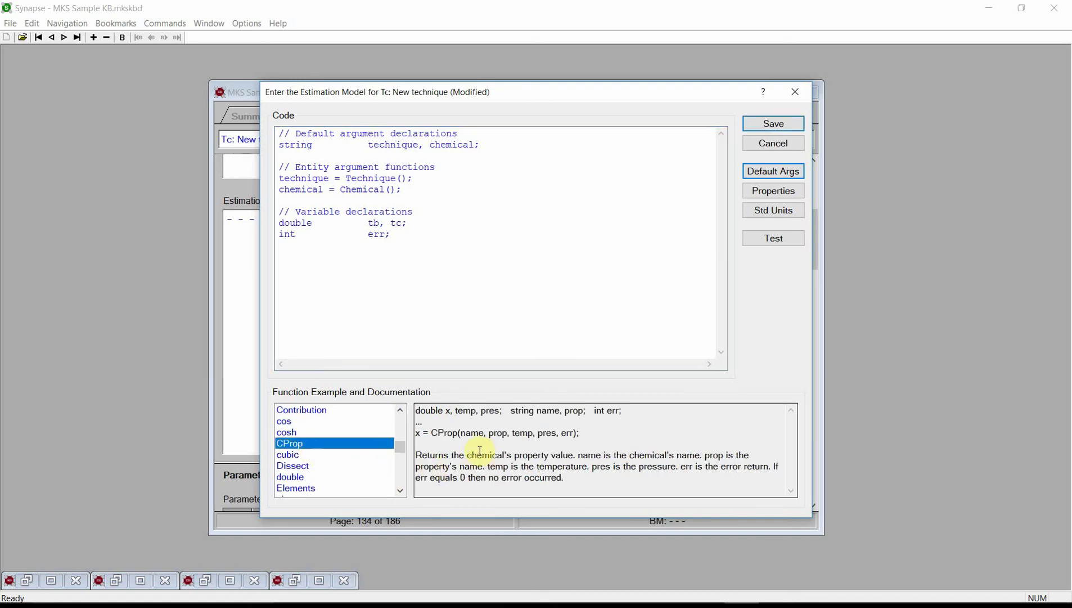
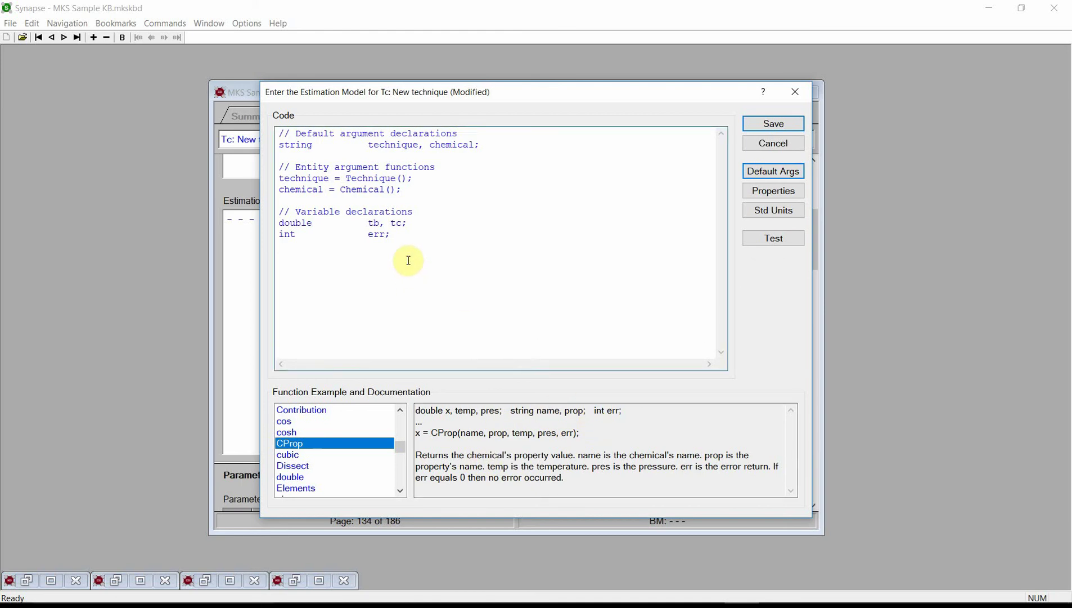
# Step: Under the comment "// Retrieve the chemical's boiling point", add tb = CProp(chemical, "Boiling Point", 0, 0, err); and if( err != 0 ) return FALSE;
pyautogui.write('//')
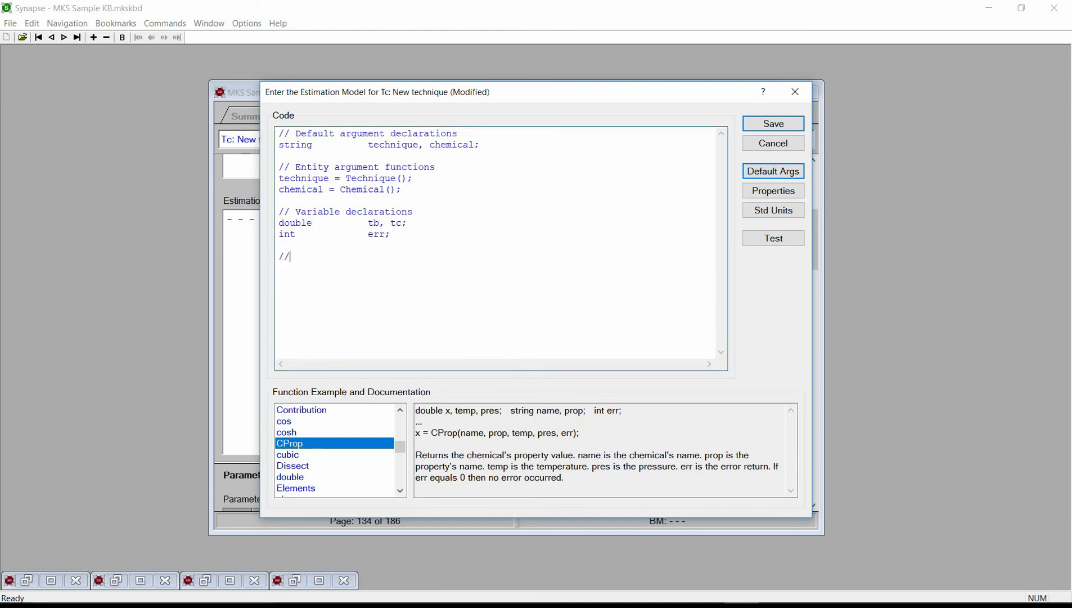
pyautogui.write(" Retrieve the chemical's boiling point")
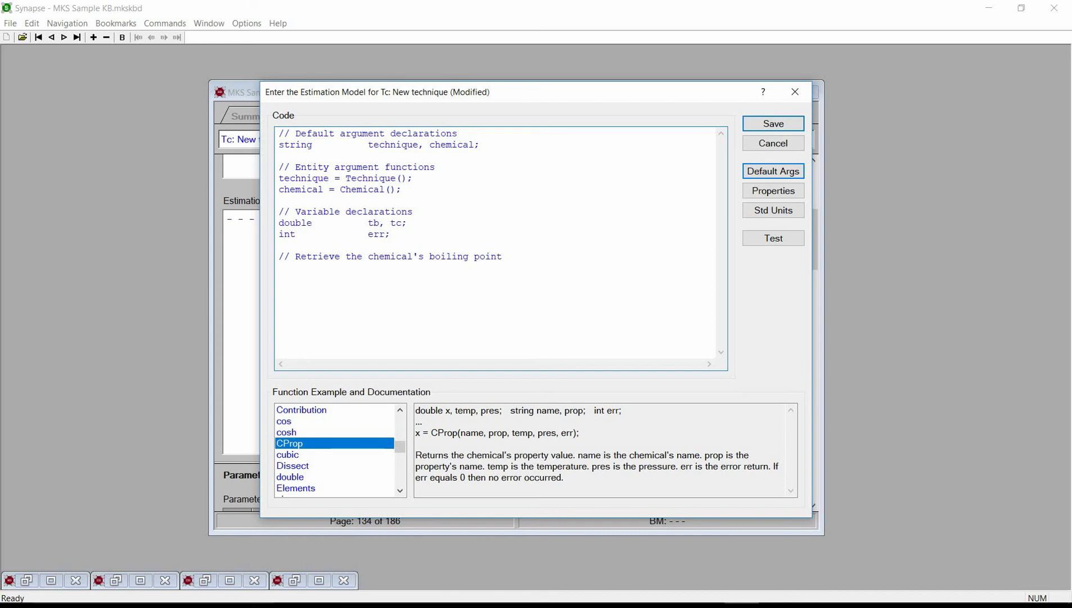
pyautogui.press('Return')
pyautogui.write('tb = CProp(chemical,')
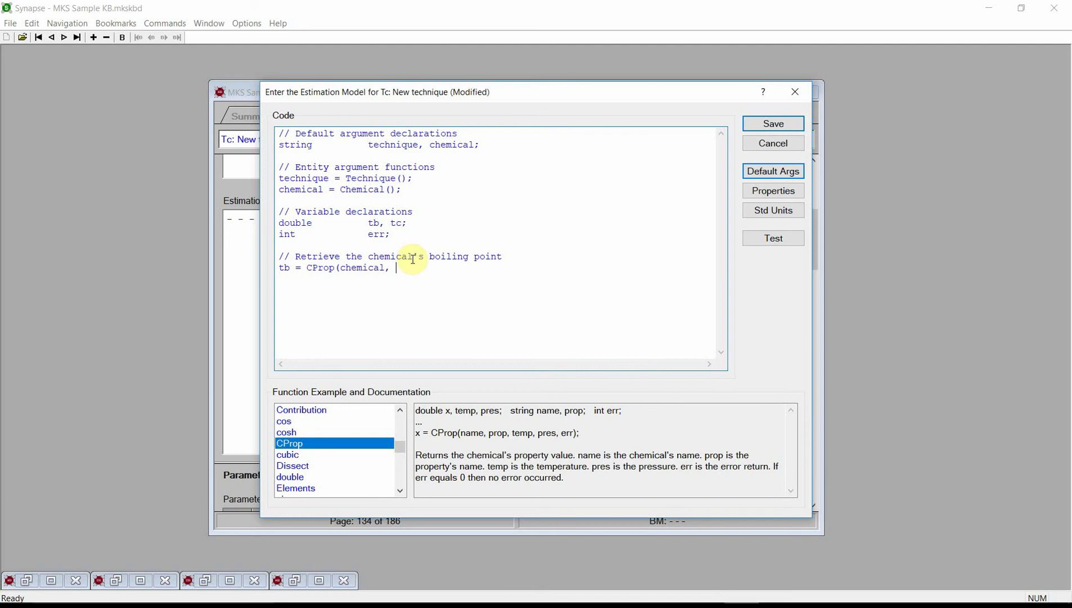
pyautogui.click(764, 192)
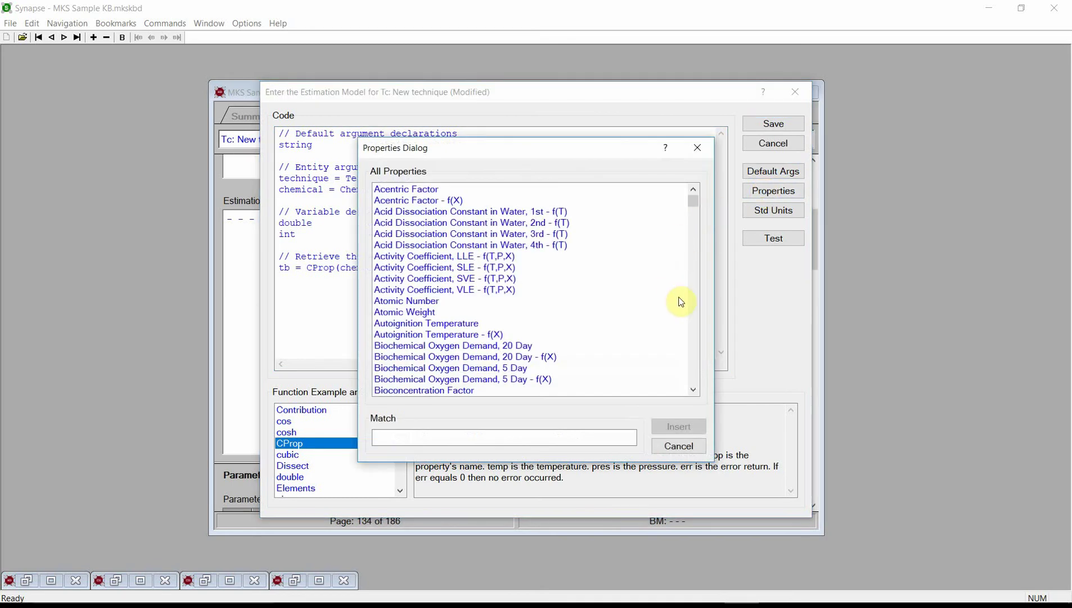
pyautogui.click(694, 315)
pyautogui.doubleClick(418, 201)
pyautogui.write(', 0, ')
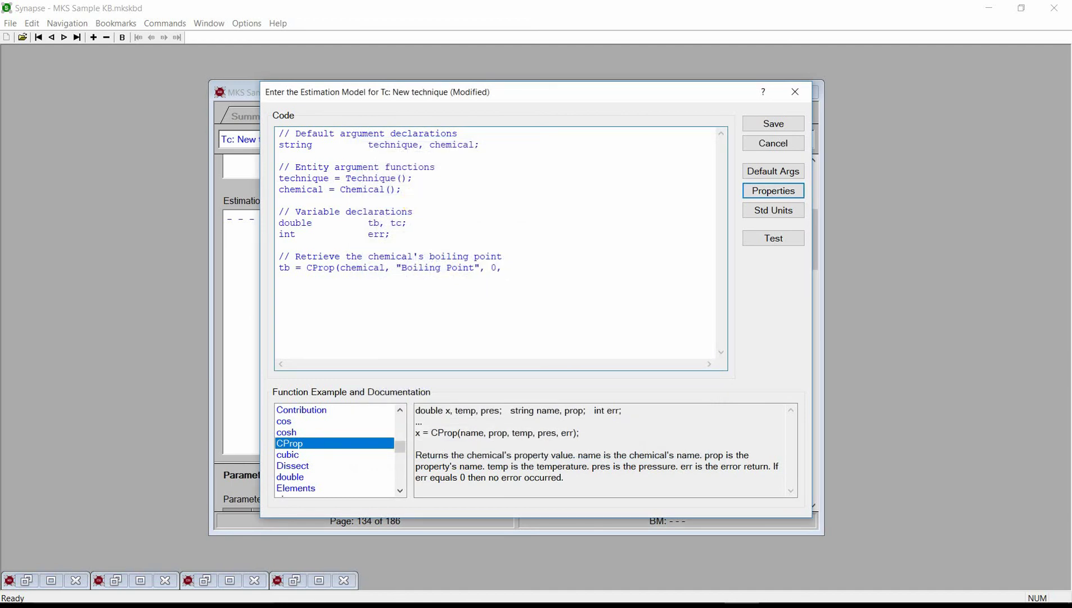
pyautogui.write('0, err);')
pyautogui.press('Return')
pyautogui.write('if( err != 0 ) return FALSE;')
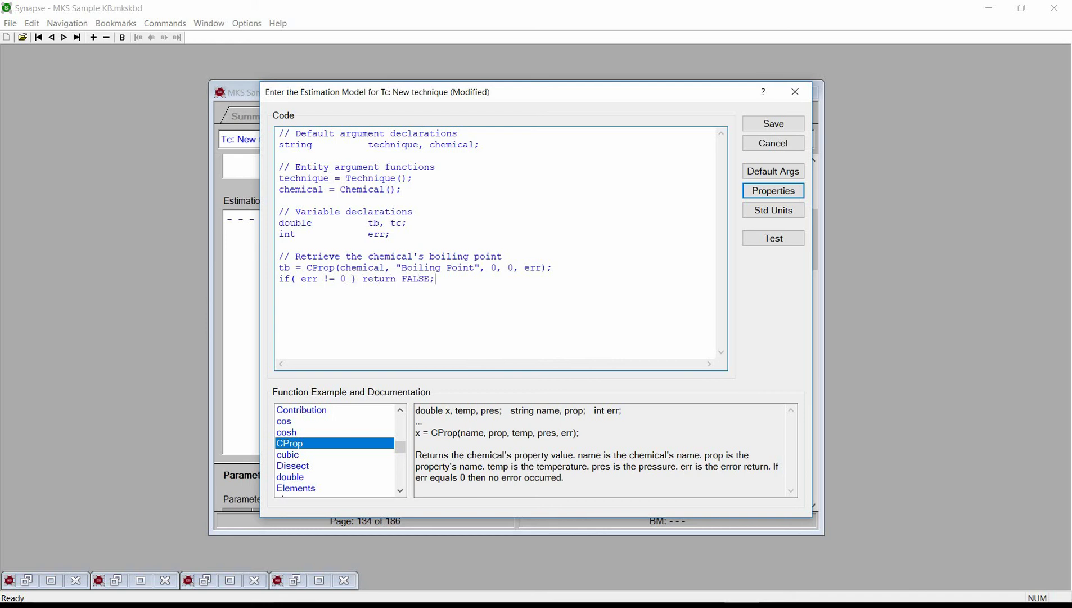
# Step: Add a "// Critical temperature estimation" block containing tc = 60.7 + 1.35 * tb; and SetResult(tc);
pyautogui.press('Return')
pyautogui.write('// Critical temperature est')
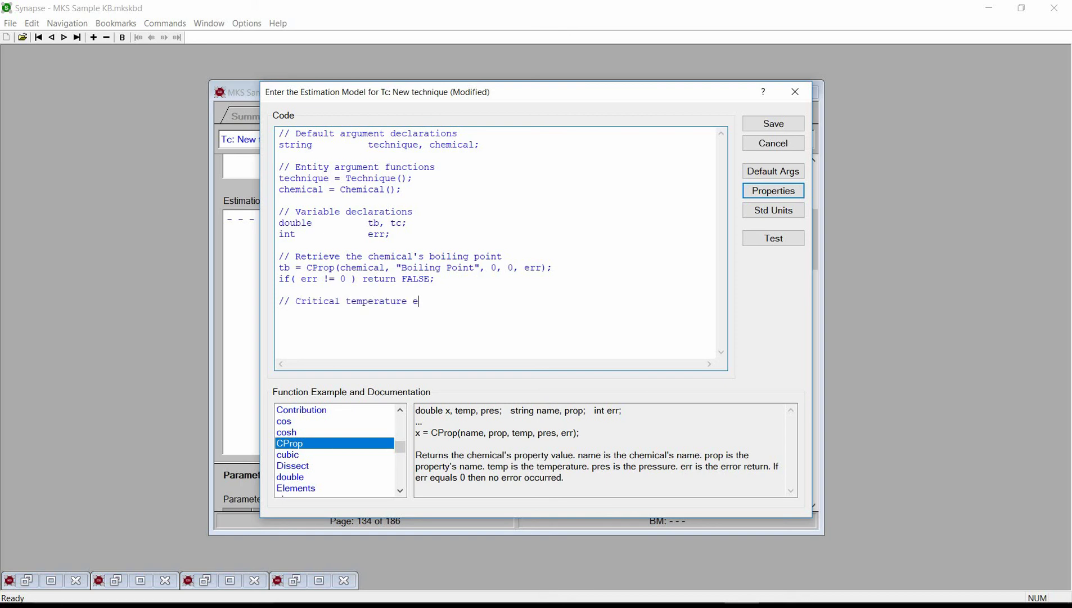
pyautogui.write('imation tc = ')
pyautogui.write('60.7')
pyautogui.write(' +')
pyautogui.write(' 1.35 ')
pyautogui.write('*')
pyautogui.write(' tb;')
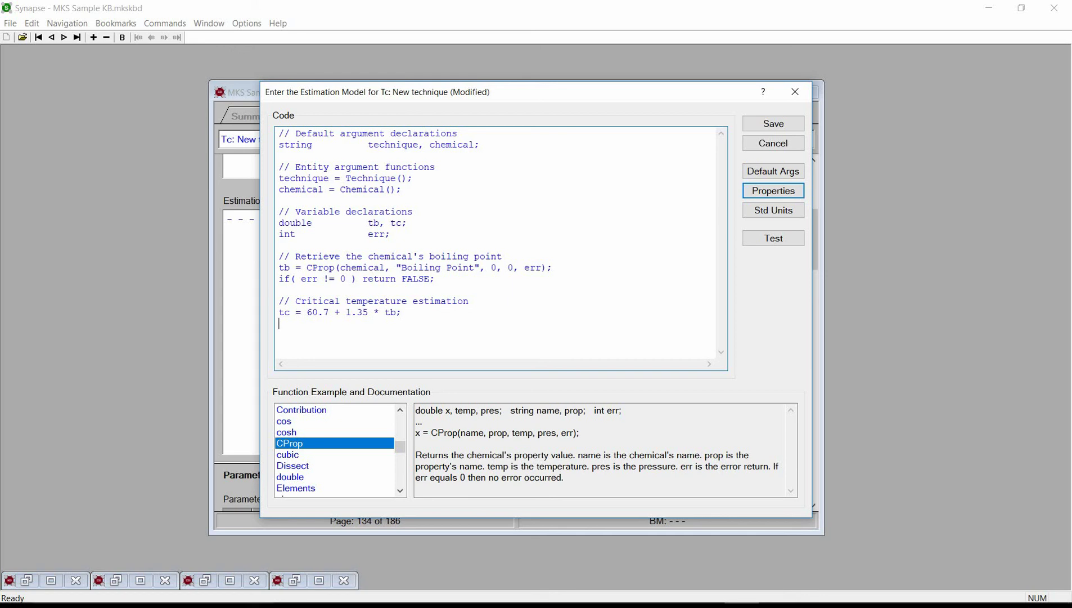
pyautogui.write('SetResult')
pyautogui.write('(tc);')
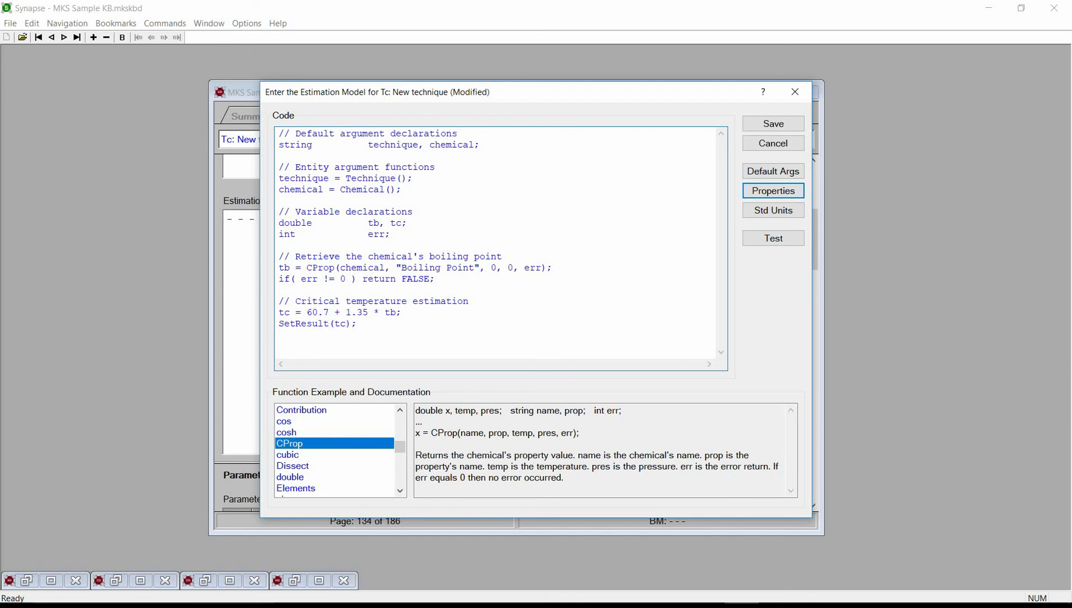
# Step: End the model code with the comment "// Successful" and return TRUE;
pyautogui.press('Return')
pyautogui.press('Return')
pyautogui.write('// Successful')
pyautogui.press('Return')
pyautogui.write('return TRUE;')
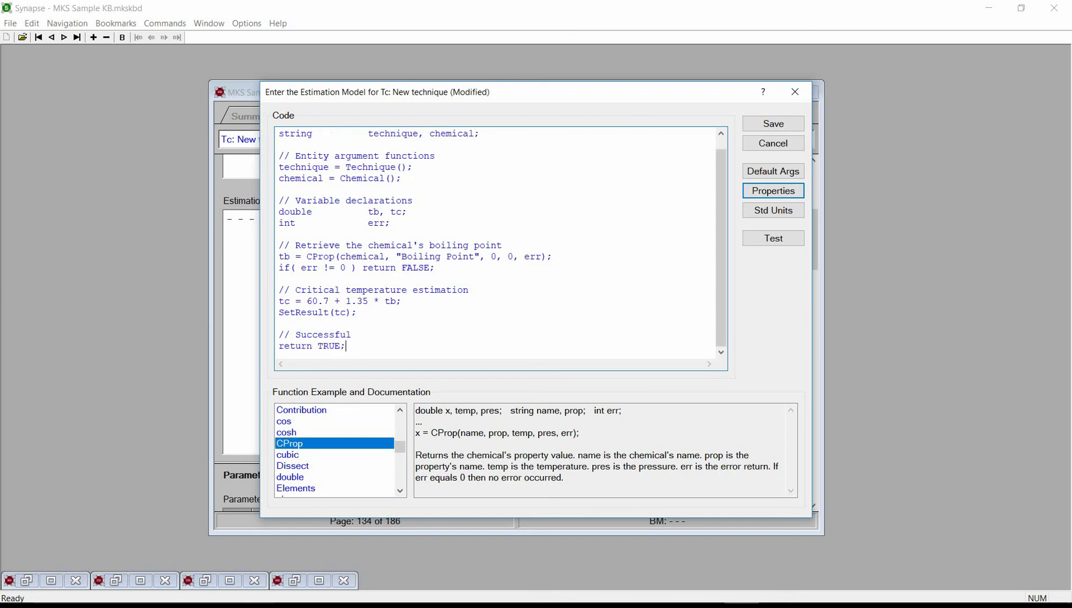
# Step: Save the completed estimation model code for the new Tc technique
pyautogui.press('Return')
pyautogui.click(765, 120)
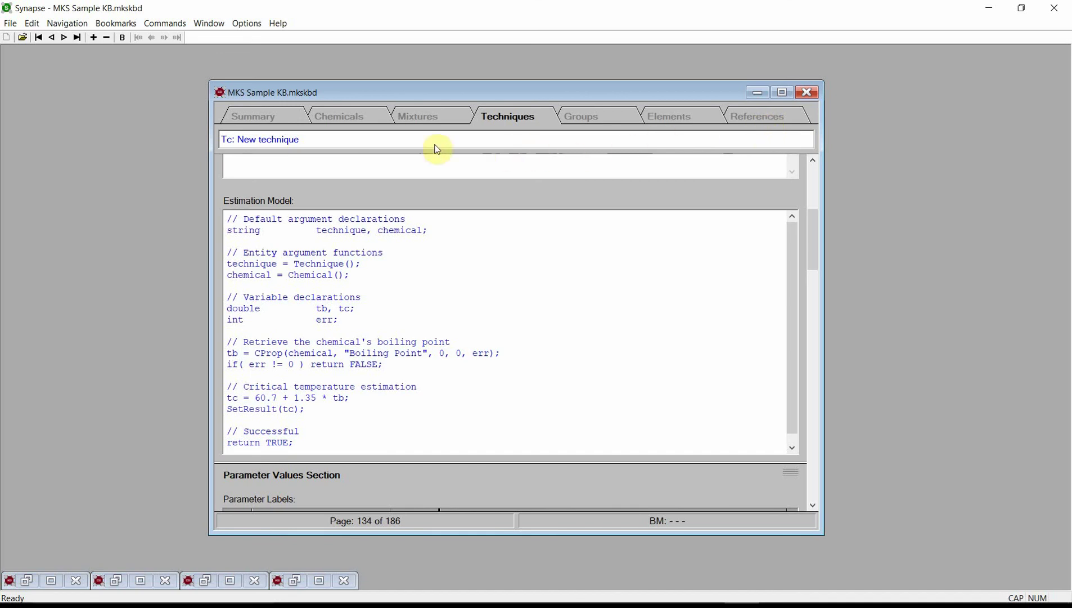
# Step: Set 1-Butanol's critical temperature estimate to Manual Mode with the technique "Tc: New technique"
pyautogui.click(361, 123)
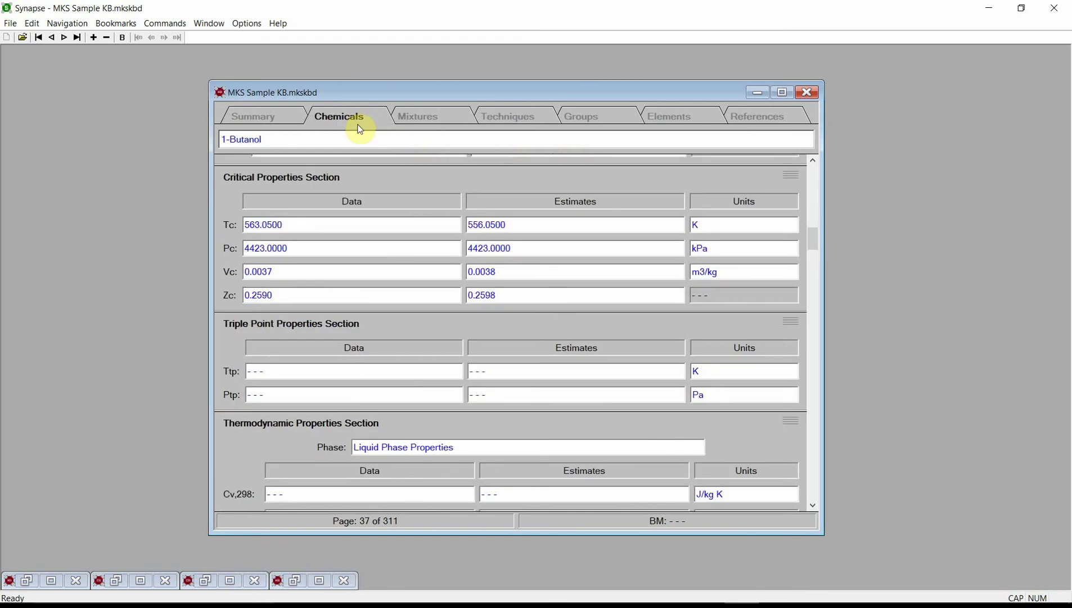
pyautogui.rightClick(527, 228)
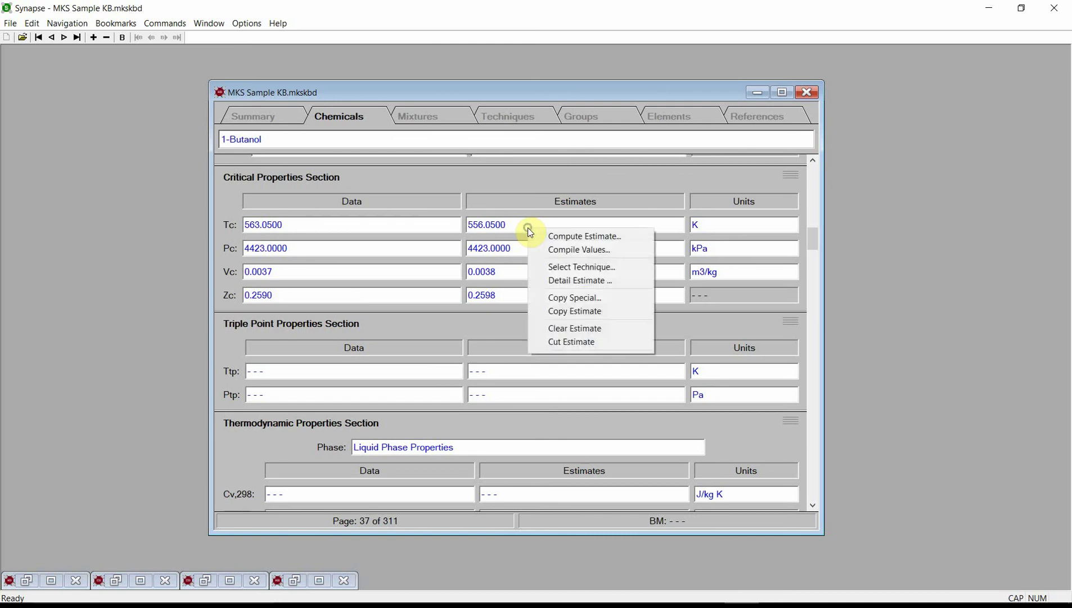
pyautogui.click(583, 267)
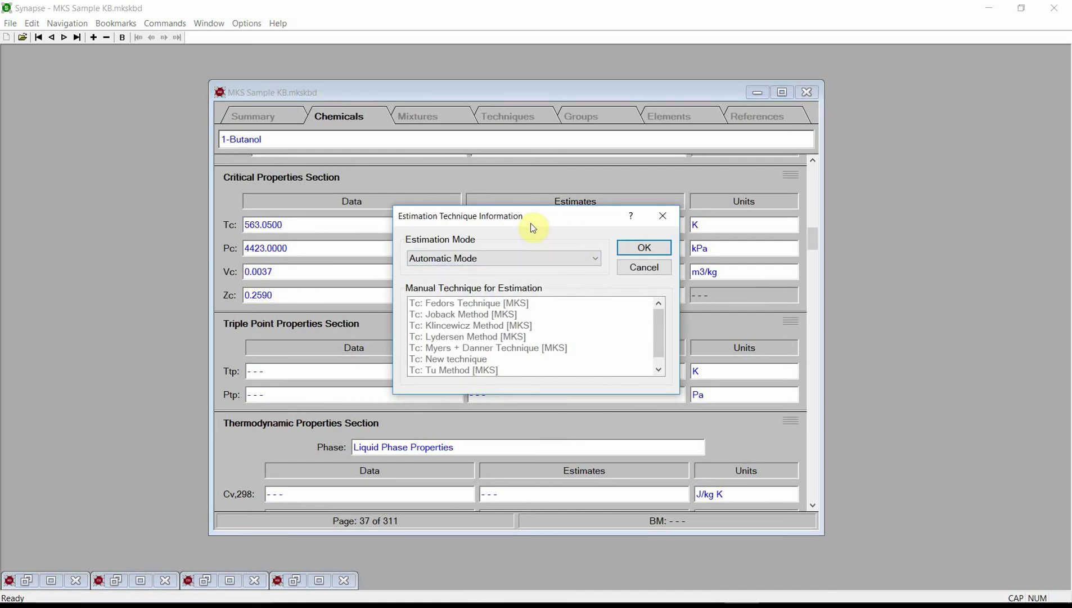
pyautogui.click(527, 257)
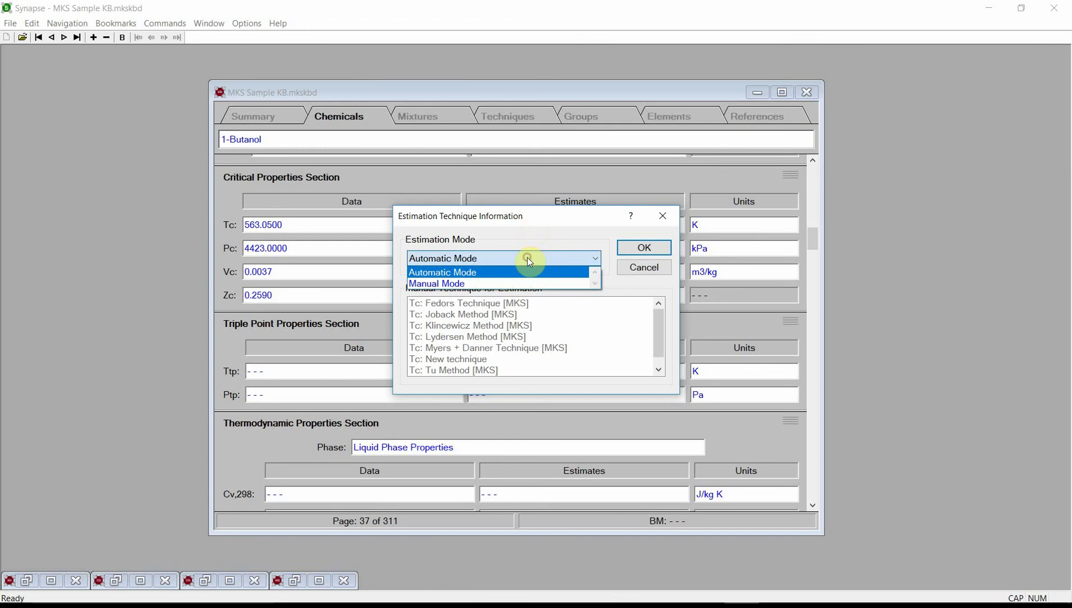
pyautogui.click(509, 283)
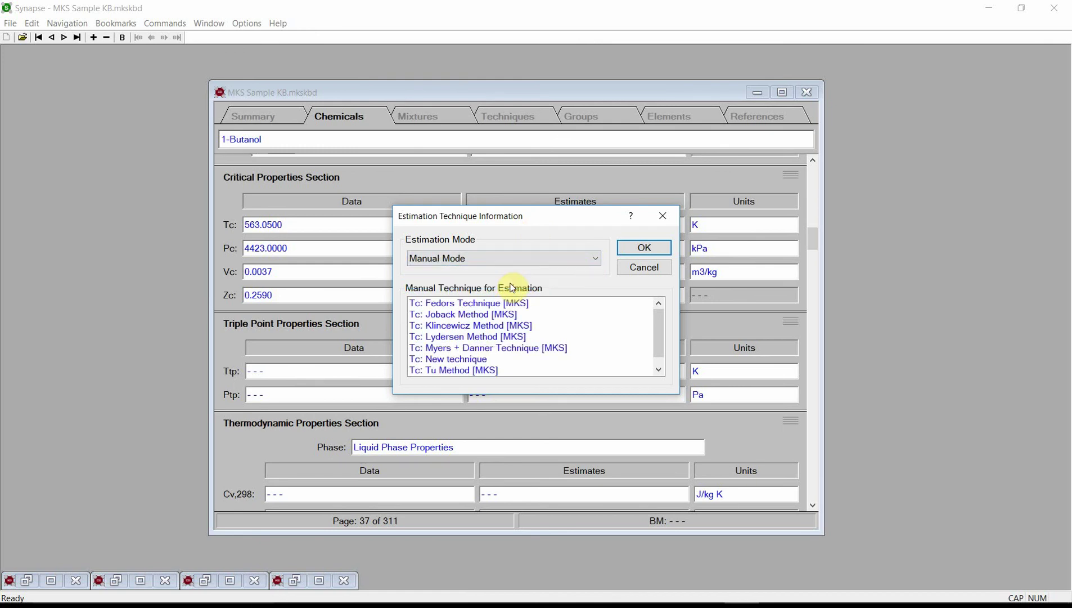
pyautogui.click(450, 360)
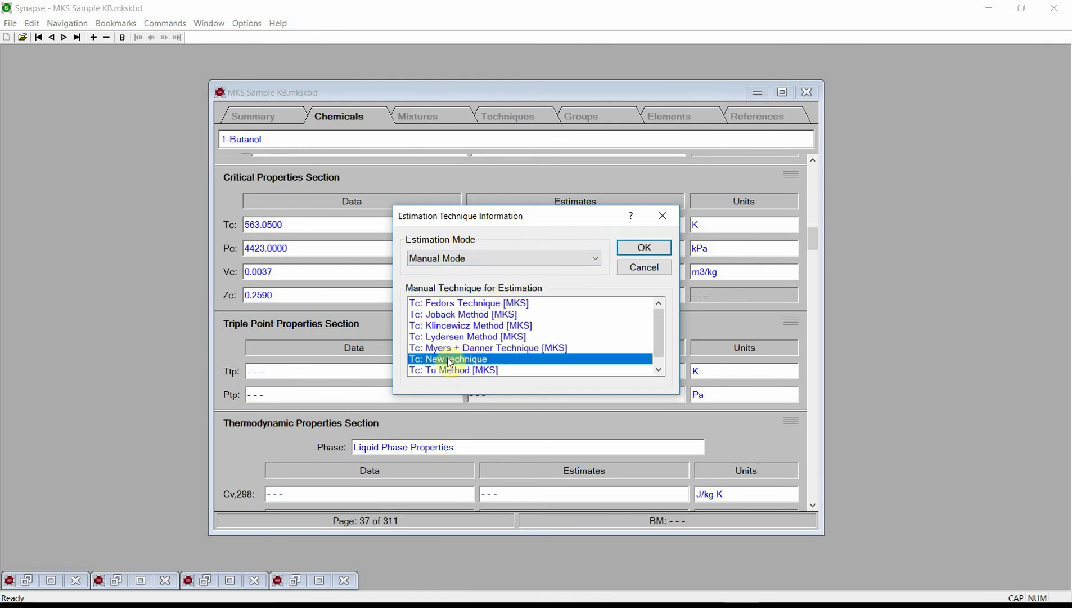
pyautogui.click(631, 249)
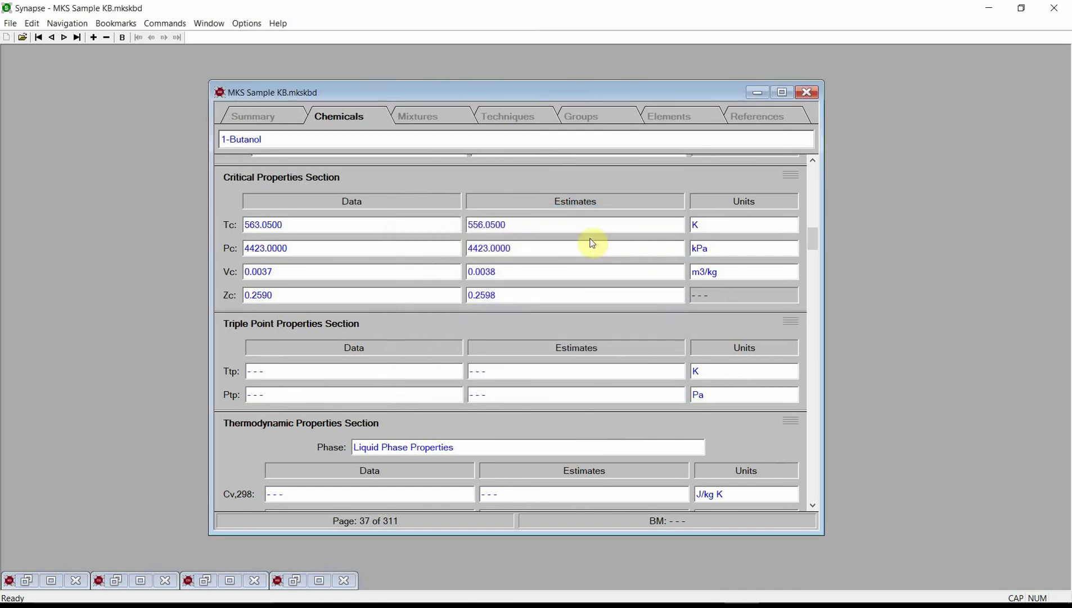
# Step: Compute the property estimates for 1-Butanol, including existing values, and save the results
pyautogui.click(167, 24)
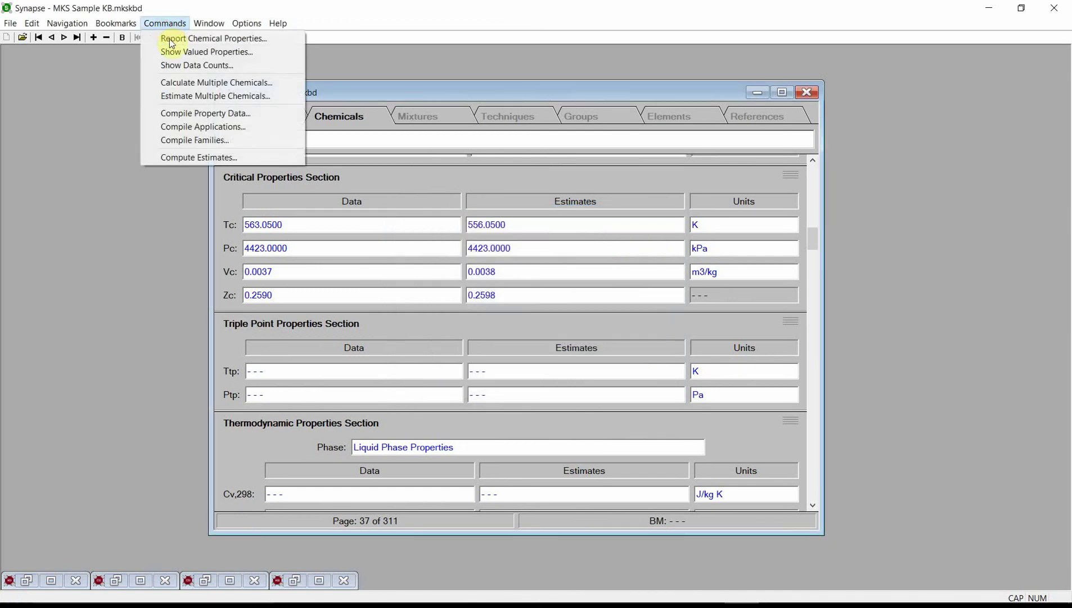
pyautogui.click(186, 160)
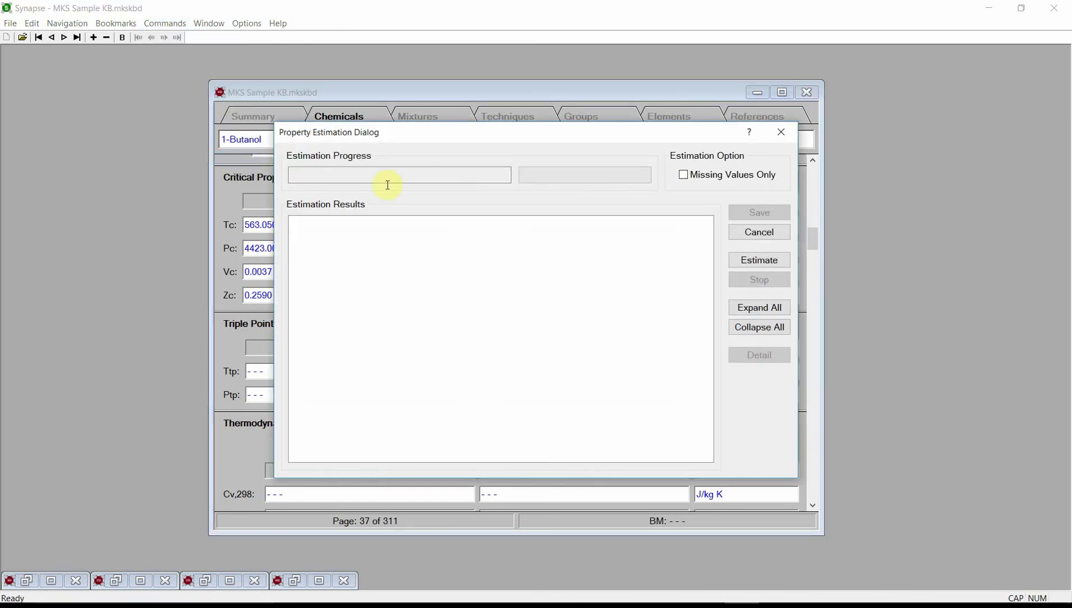
pyautogui.click(736, 260)
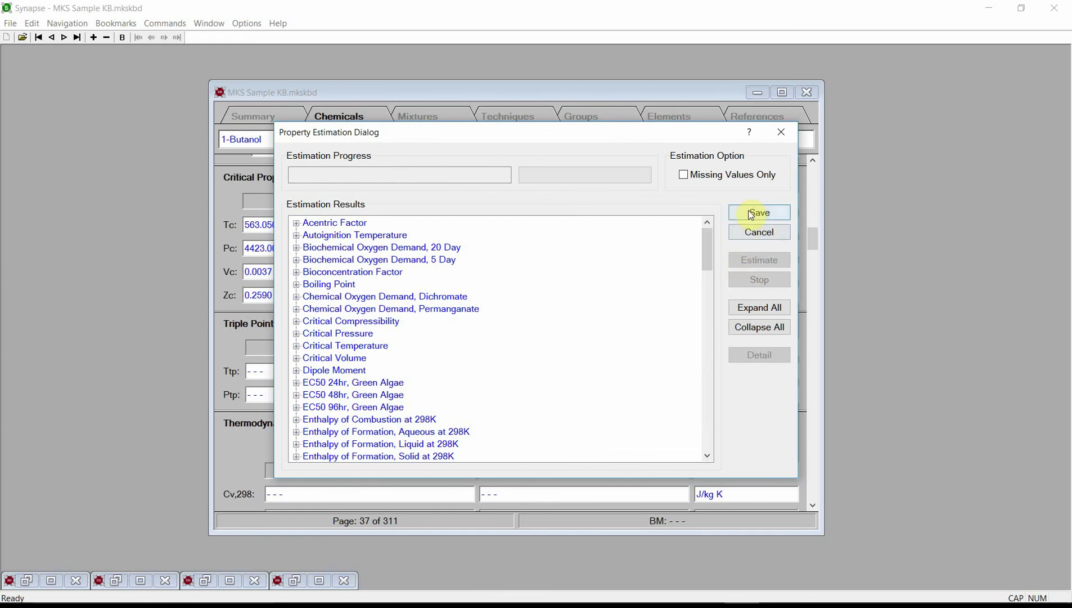
pyautogui.click(751, 215)
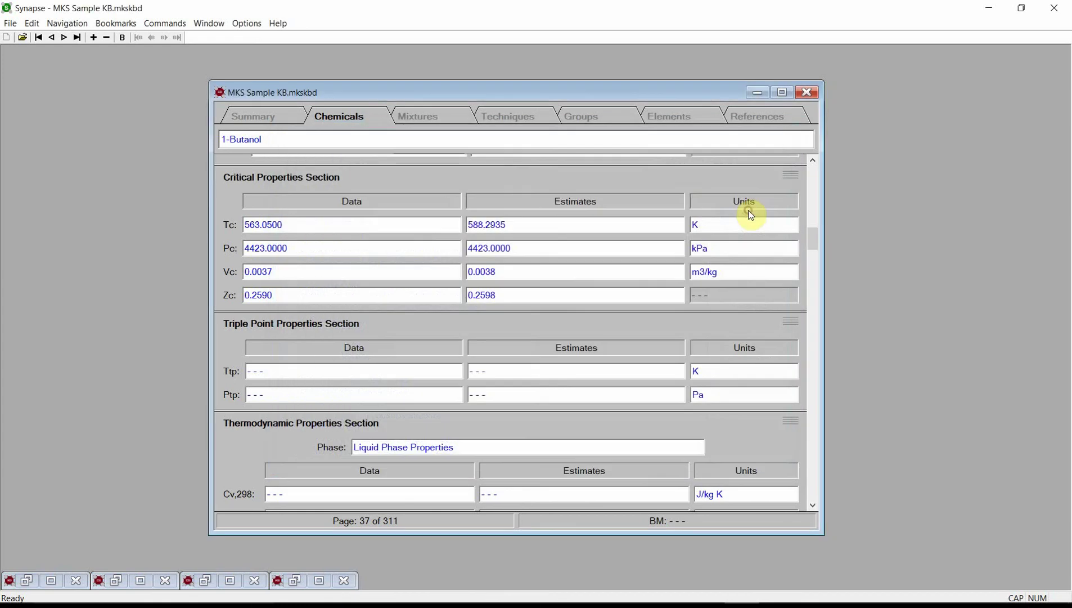
# Step: Check the value and technique in the estimation details of 1-Butanol's critical temperature, and close the details
pyautogui.doubleClick(560, 224)
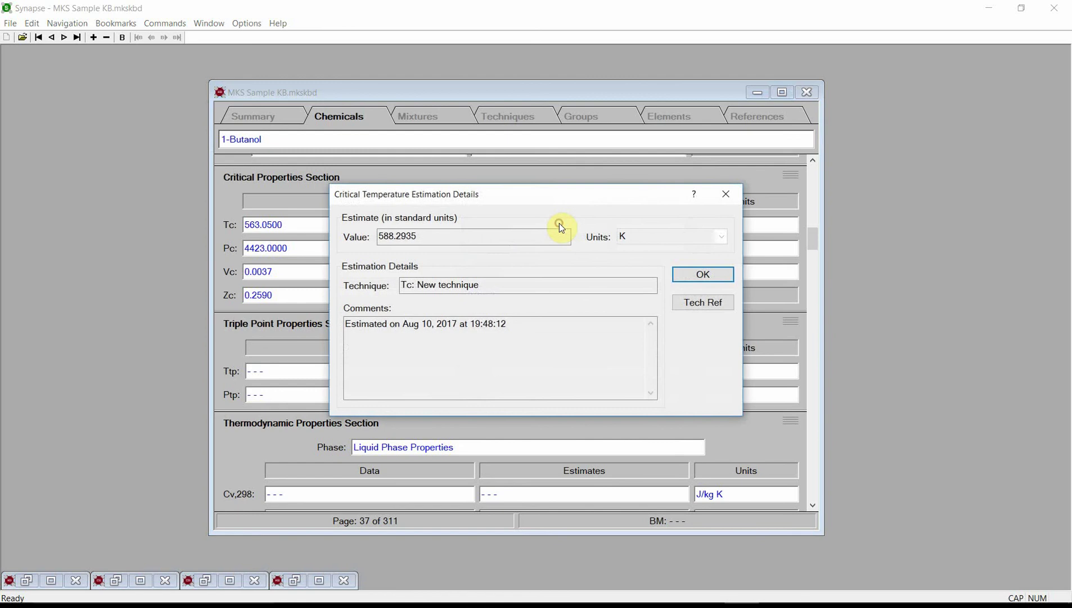
pyautogui.click(417, 239)
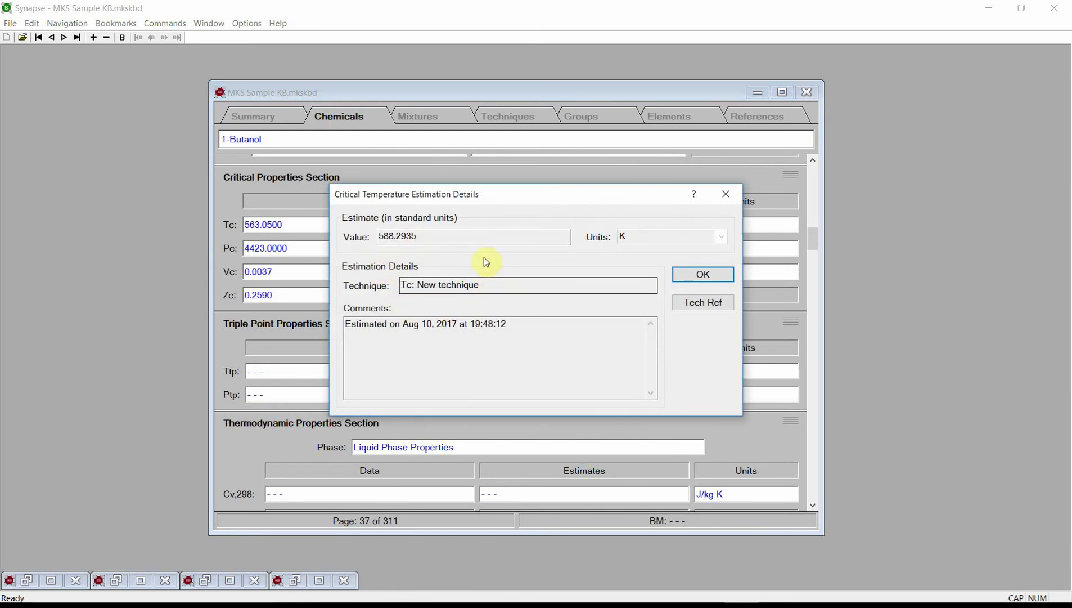
pyautogui.click(701, 275)
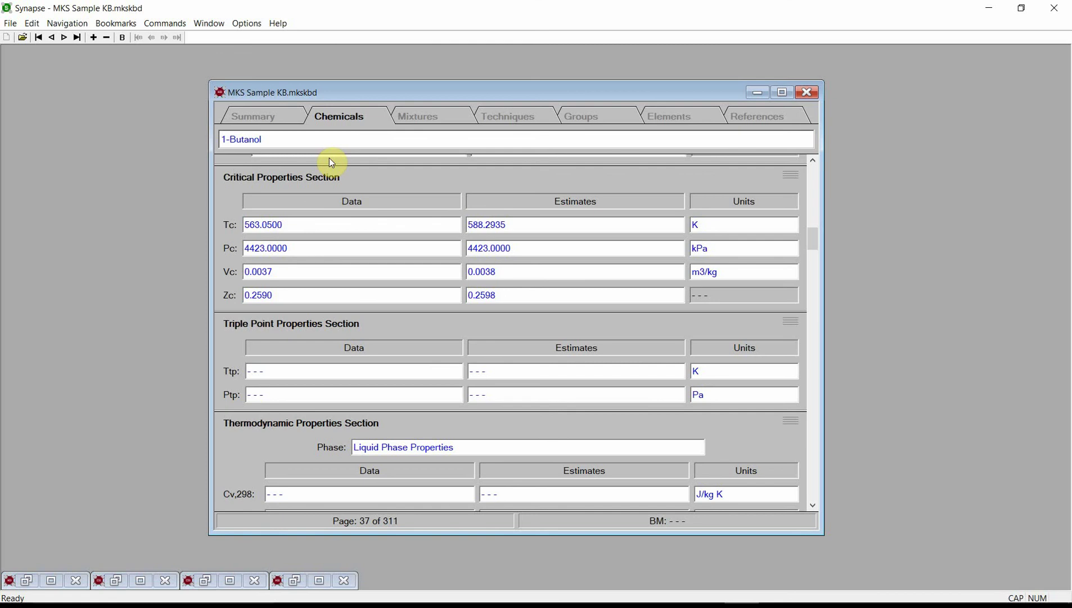
# Step: Evaluate "Tc: New technique" against the critical temperature data in the knowledge base
pyautogui.click(520, 119)
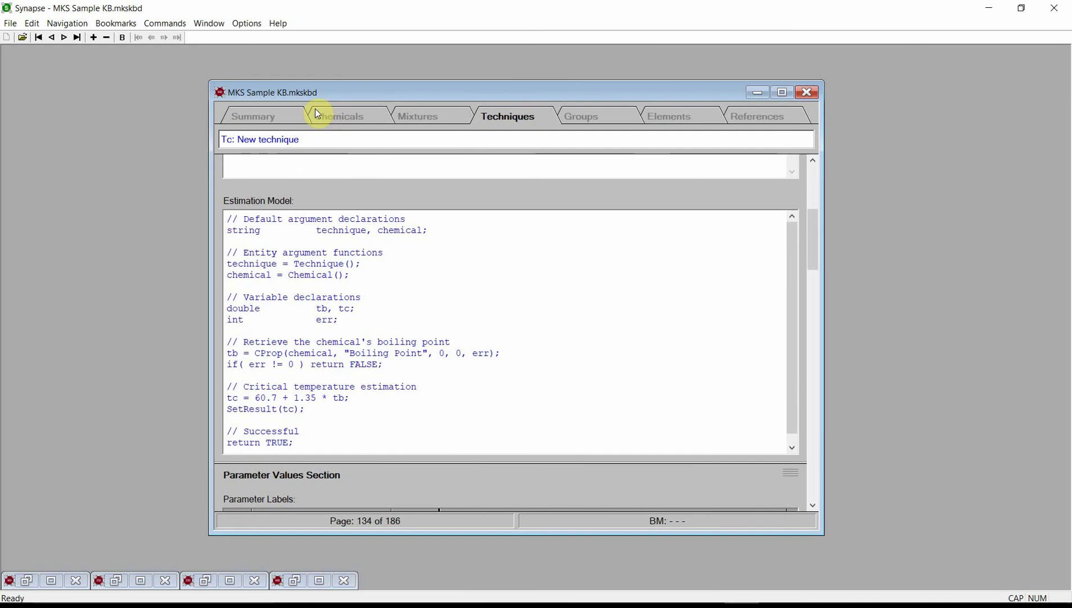
pyautogui.click(176, 25)
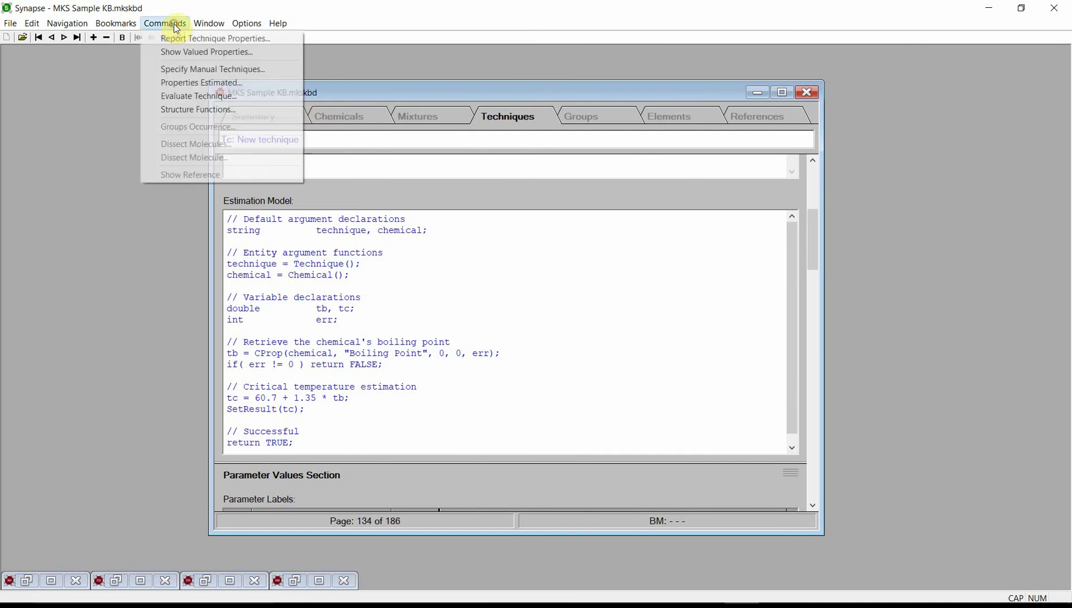
pyautogui.click(193, 96)
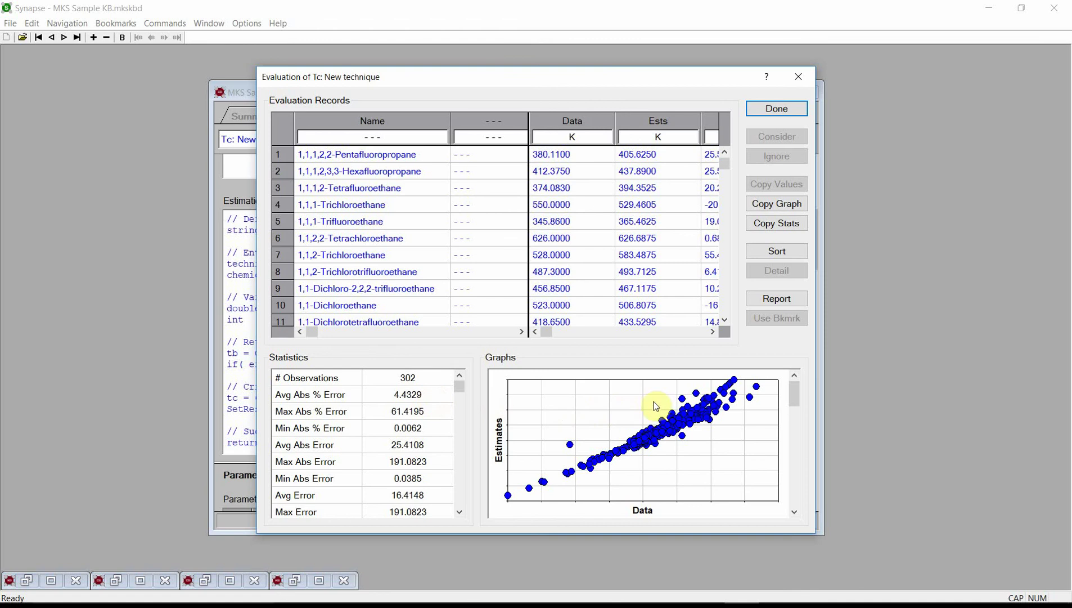
# Step: Examine the evaluation graphs from the estimates-versus-data plot to the percent error distribution, and return to the first plot
pyautogui.click(794, 485)
pyautogui.click(794, 485)
pyautogui.click(794, 487)
pyautogui.click(794, 488)
pyautogui.click(793, 400)
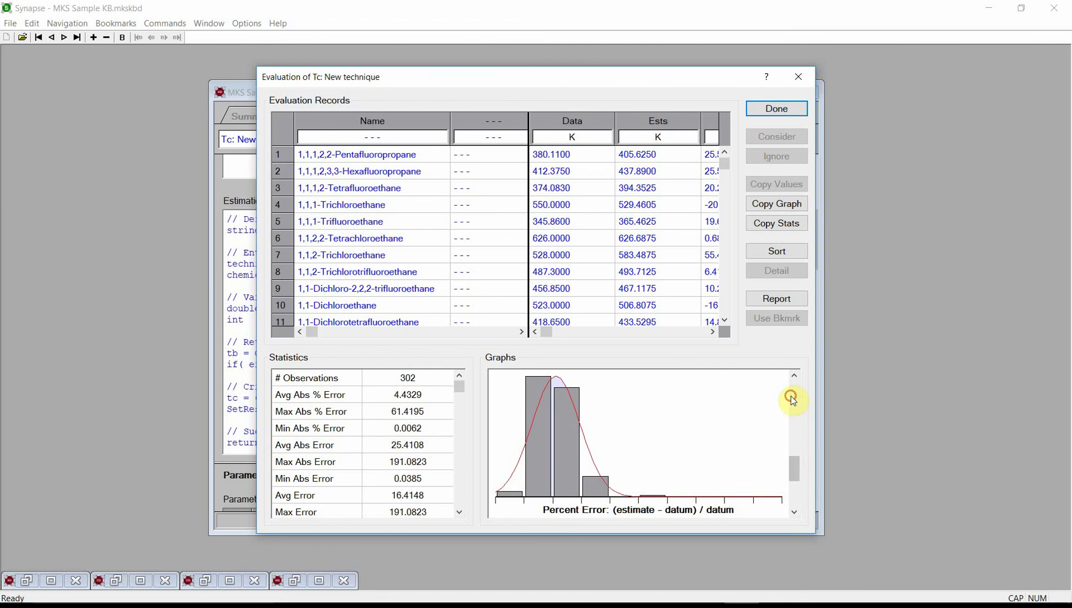
pyautogui.click(795, 391)
pyautogui.click(794, 391)
pyautogui.click(795, 390)
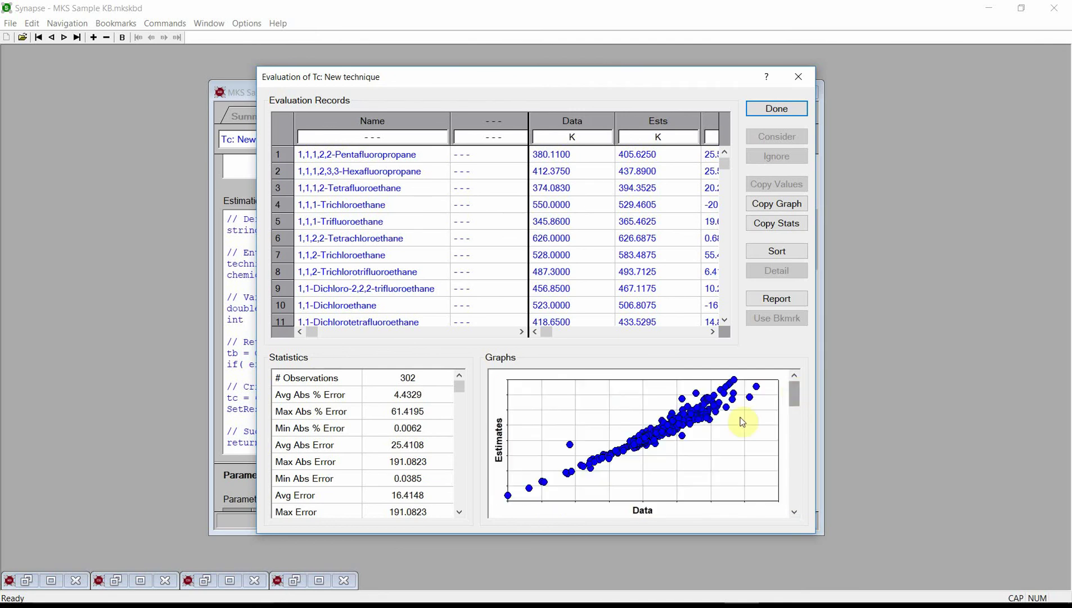